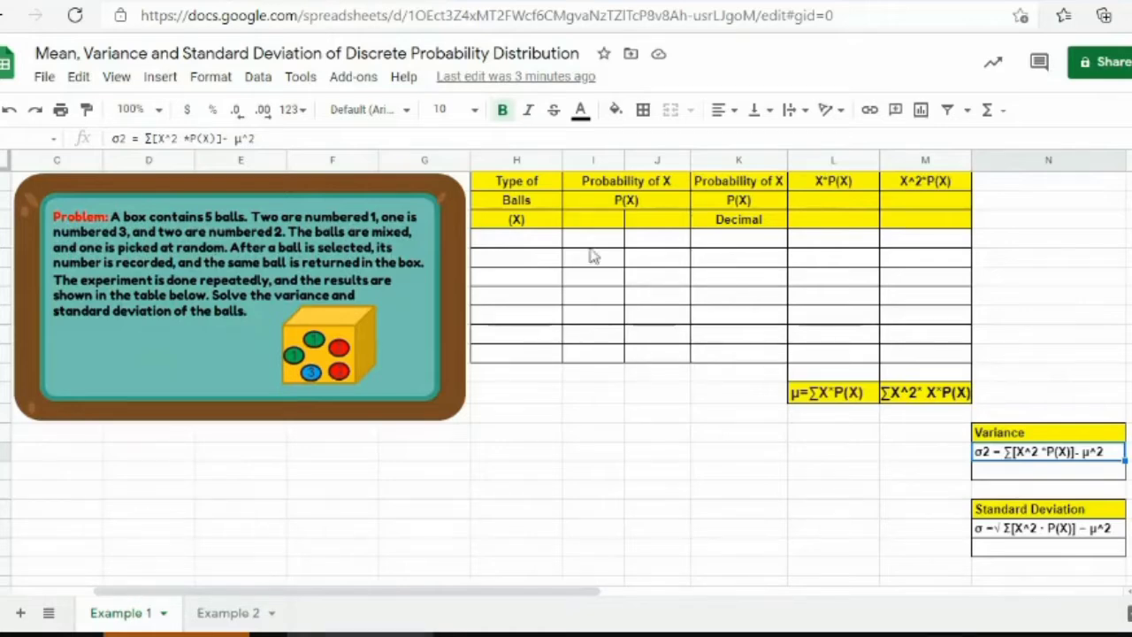
Enter the ball types 1, 2 and 3 in cells H4 to H6 under the Type of Balls (X) heading
left_click_drag(518, 187, 523, 357)
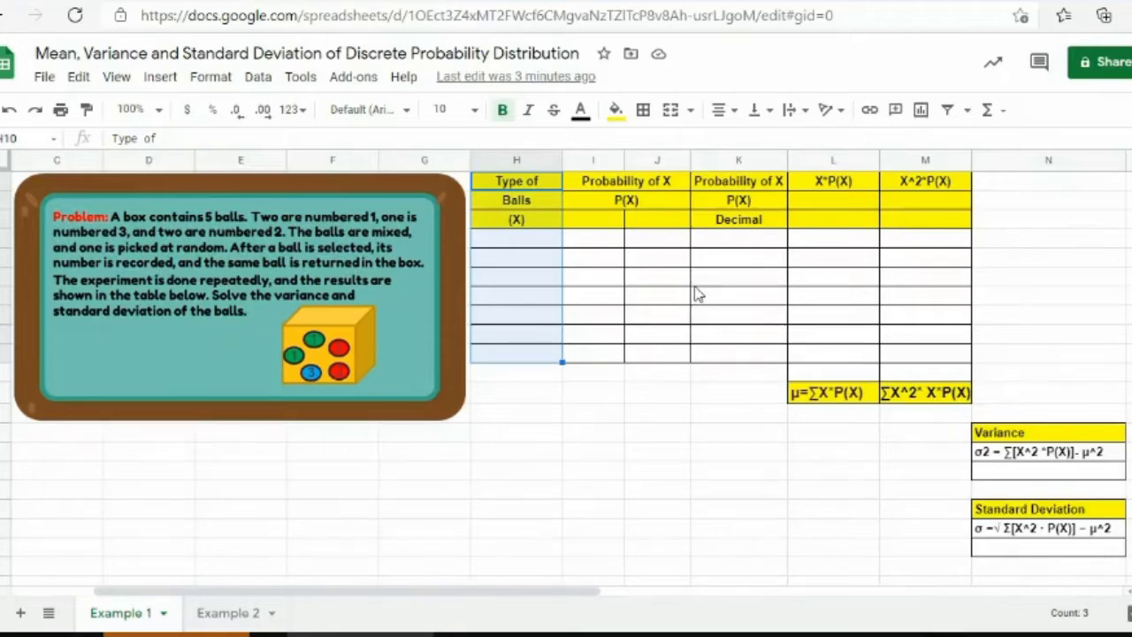
left_click(509, 246)
type("1")
key("Return")
type("2")
key("Return")
type("3")
key("Return")
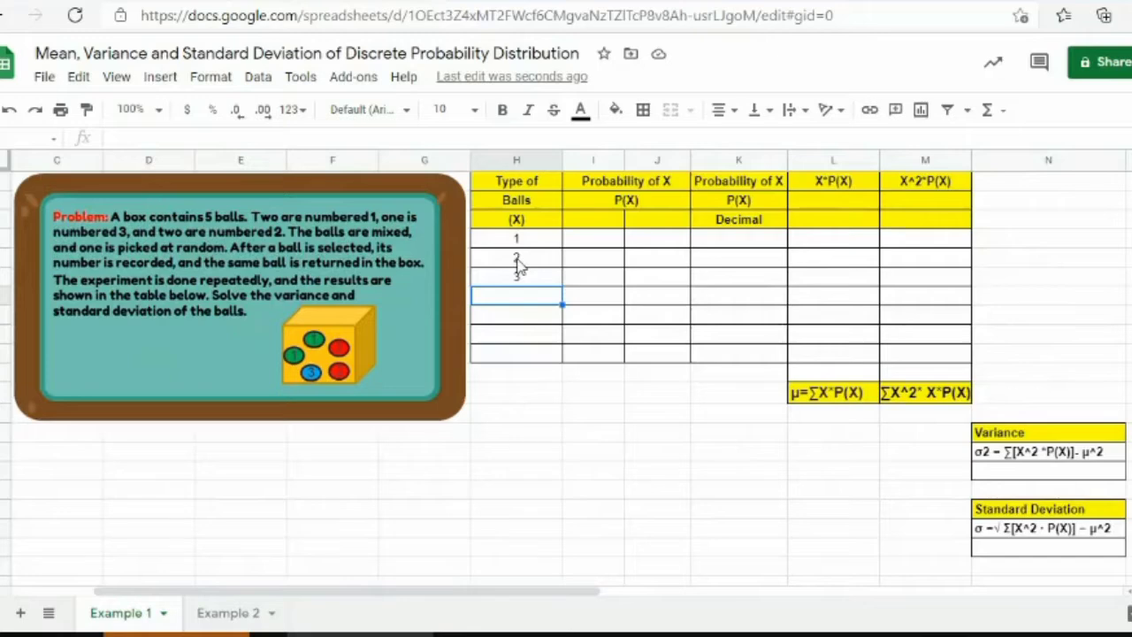
Enter the total number of balls, 5, in each of cells J4 to J6 as the probability denominators
left_click(657, 248)
type("5")
key("Return")
type("5")
key("Return")
type("5")
key("Return")
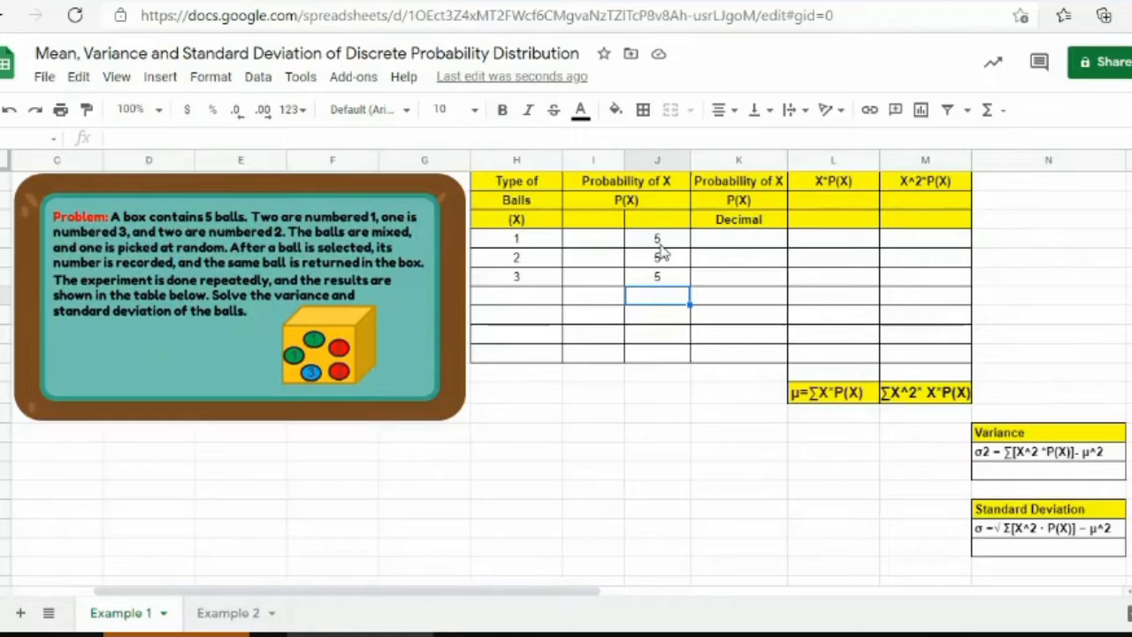
Enter the ball counts 2, 2 and 1 in cells I4 to I6 for ball types 1, 2 and 3
key("Up")
key("Up")
key("Up")
key("Left")
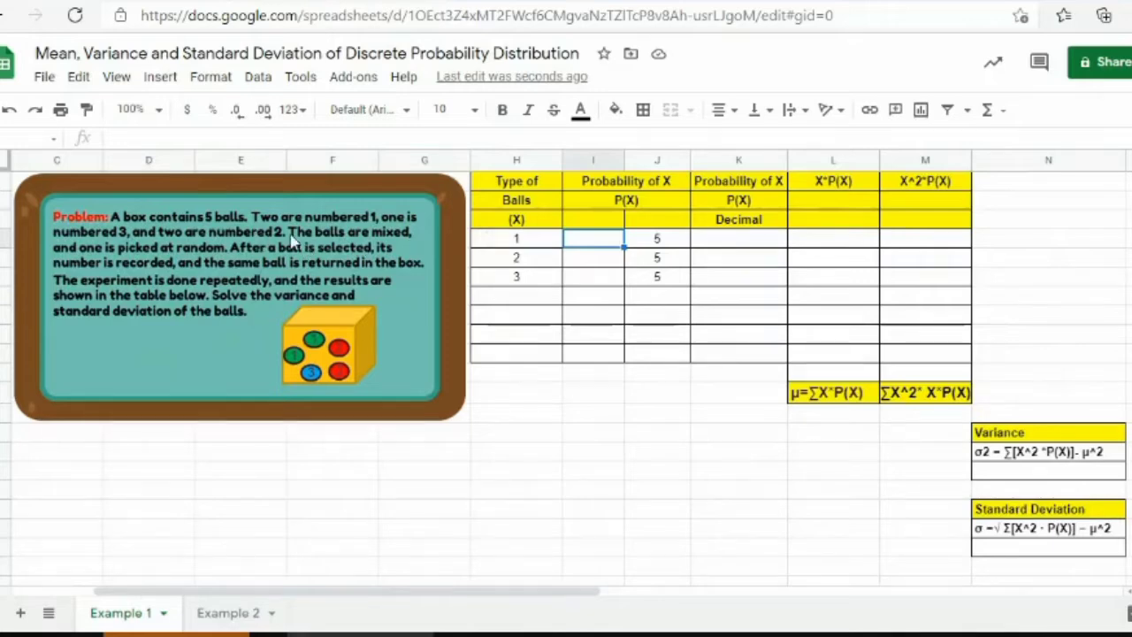
type("2")
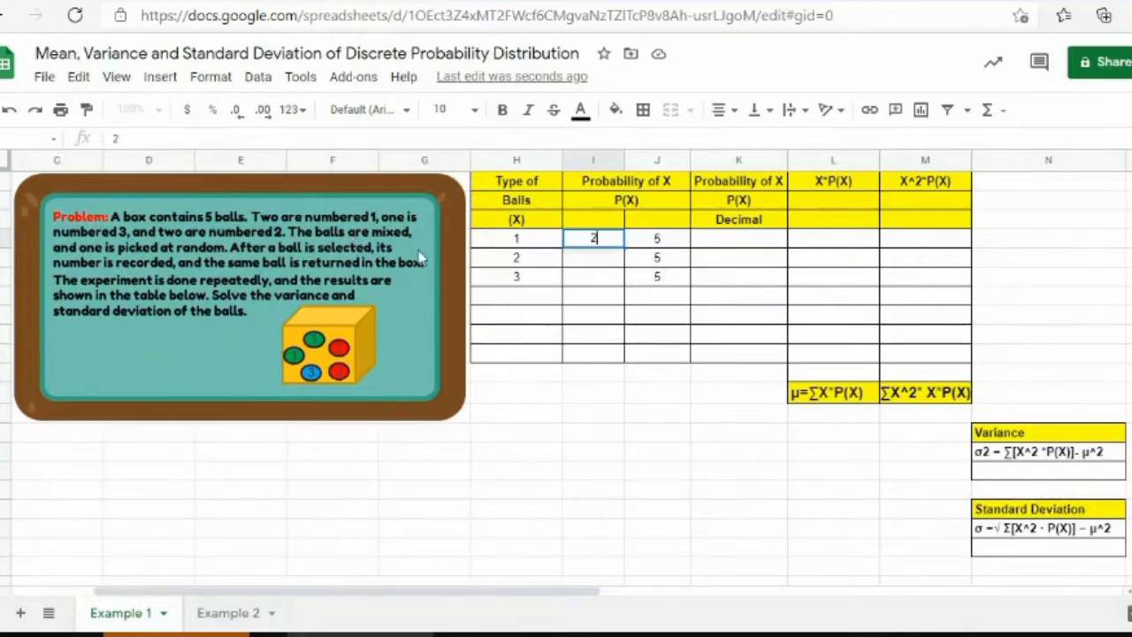
left_click(599, 265)
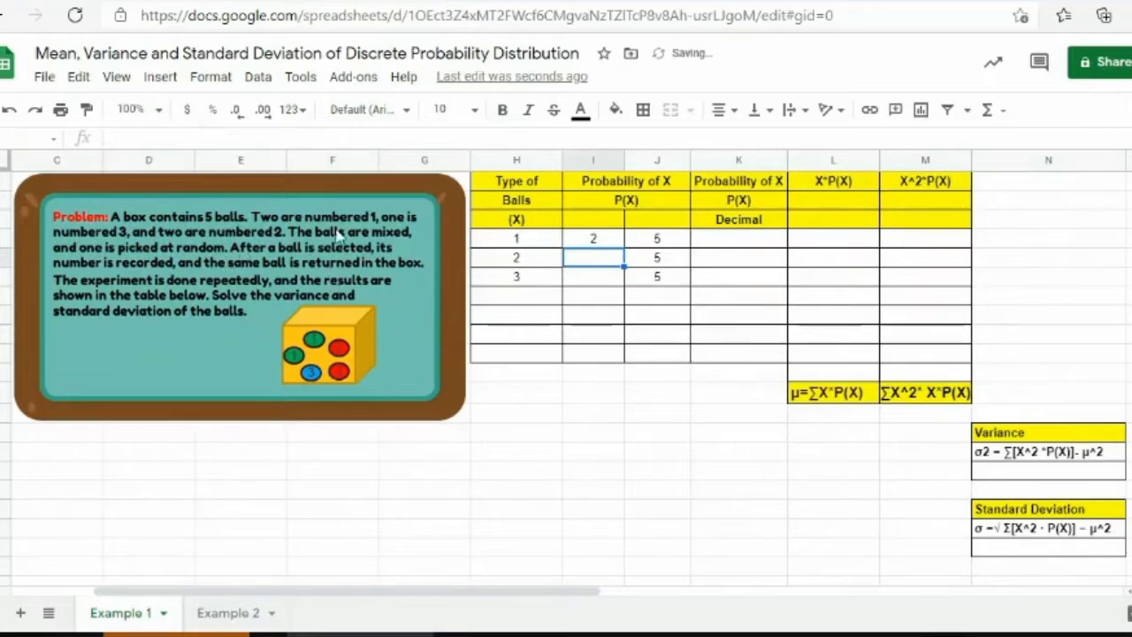
left_click(583, 278)
type("1")
left_click(592, 257)
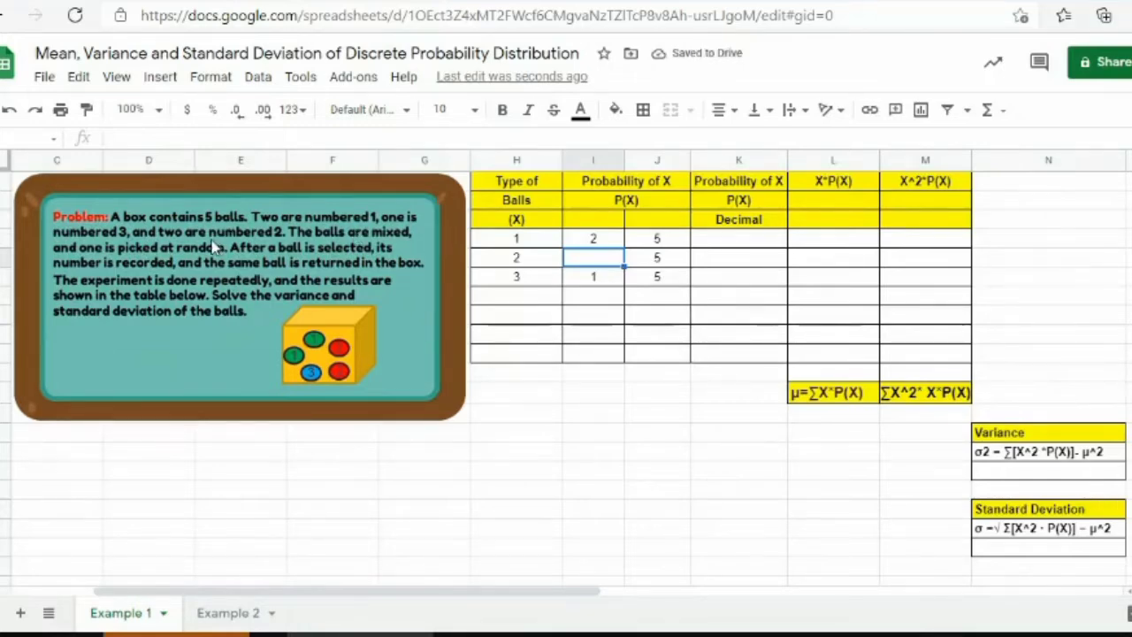
type("2")
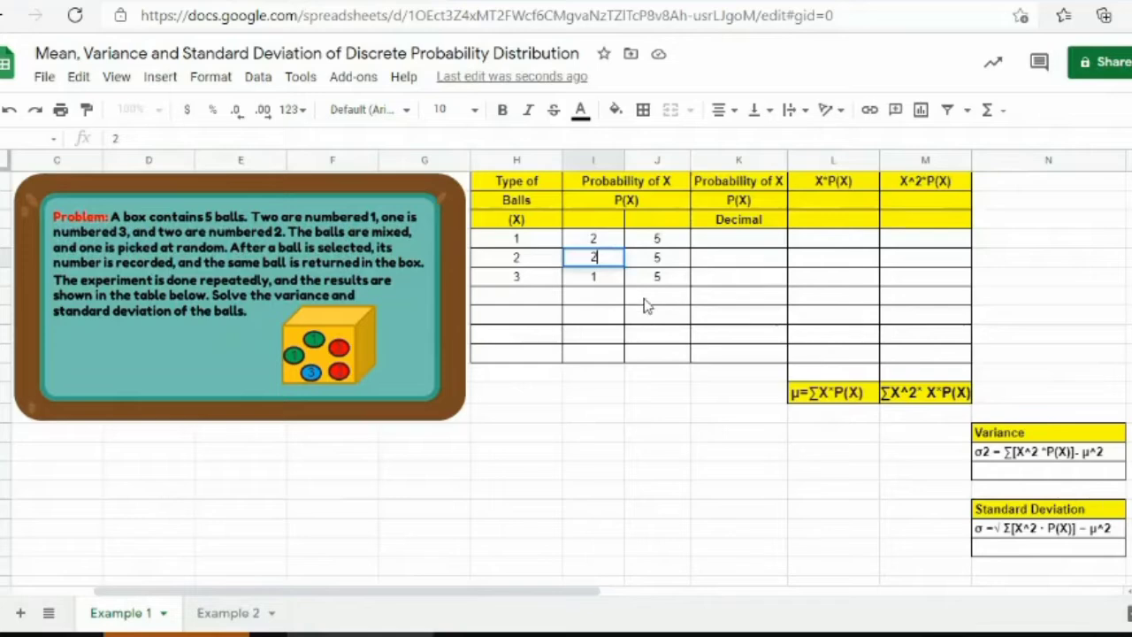
left_click(662, 298)
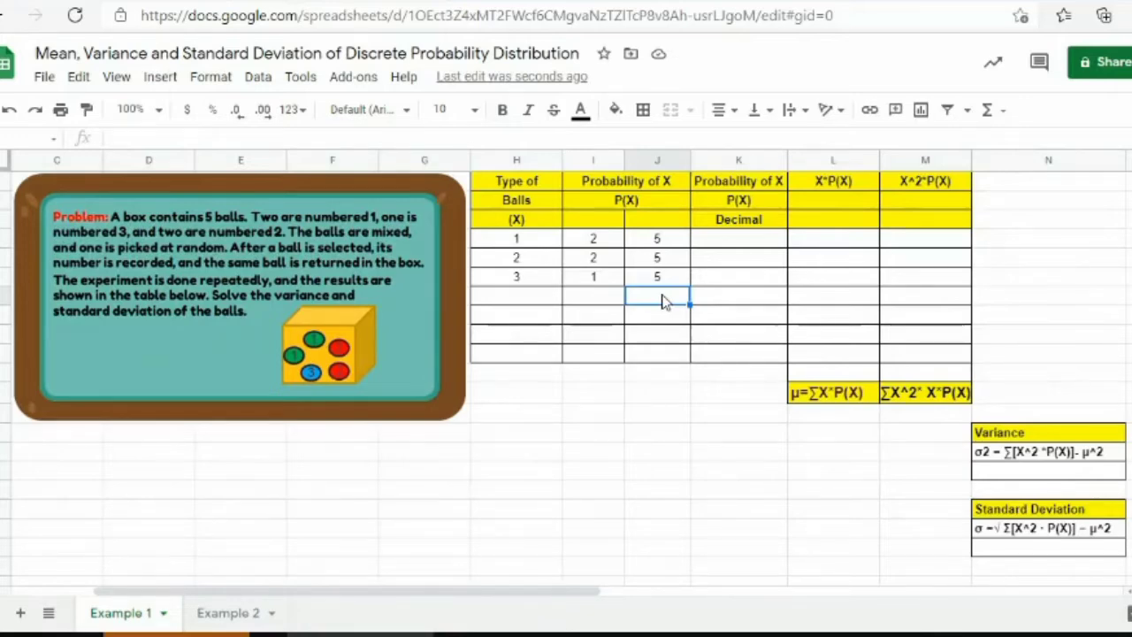
Calculate the decimal probability for ball type 1 in K4 with the formula =I4/J4
left_click(698, 246)
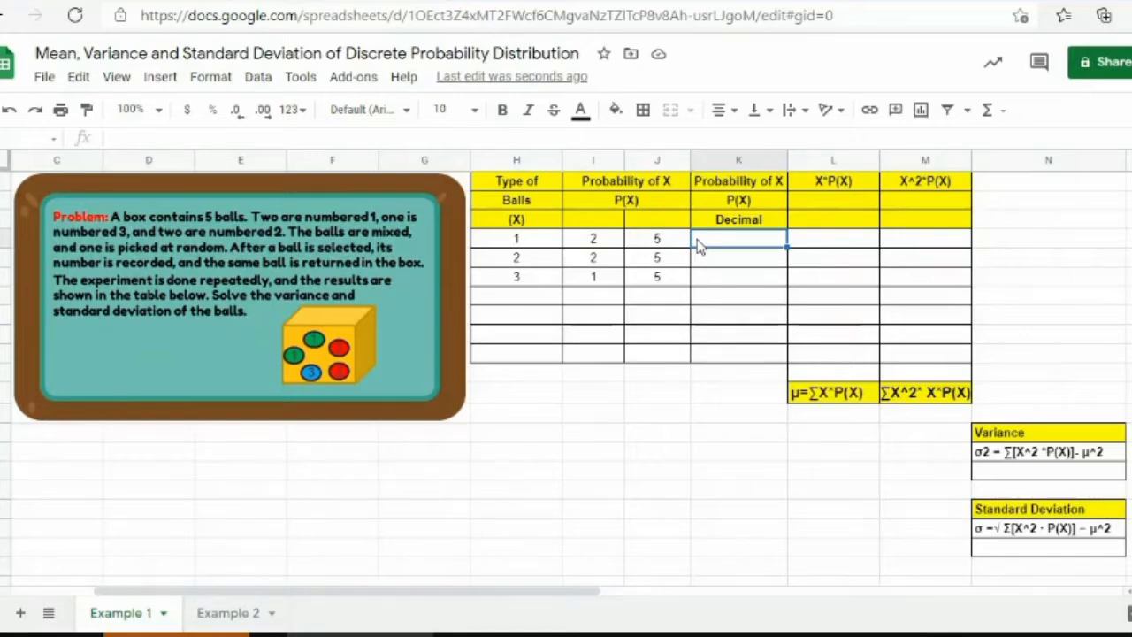
type("=")
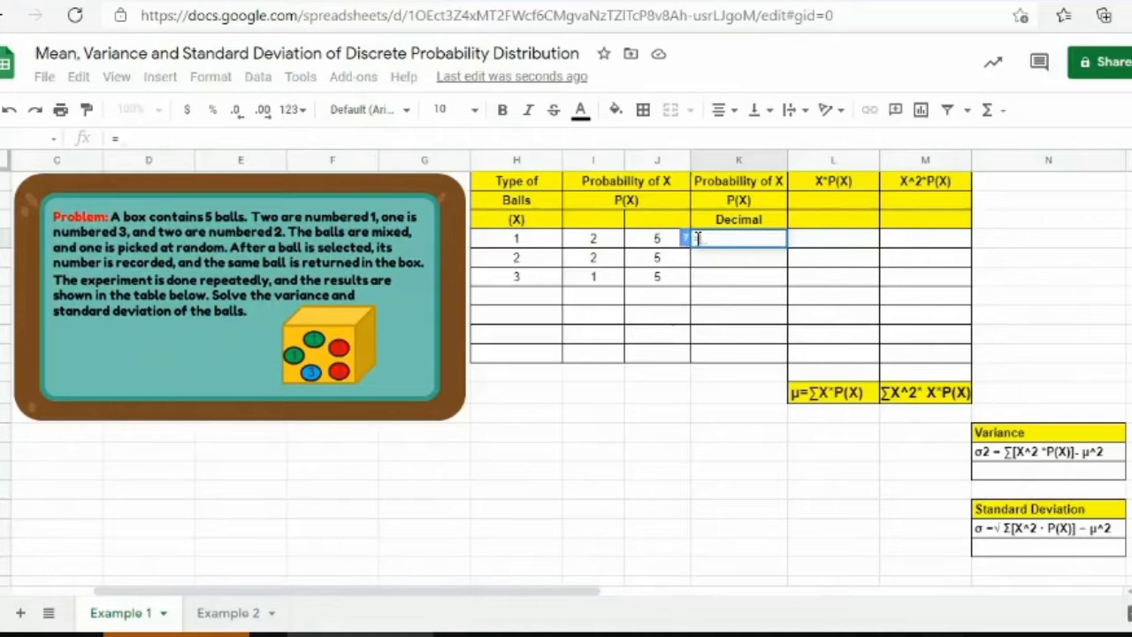
left_click(594, 241)
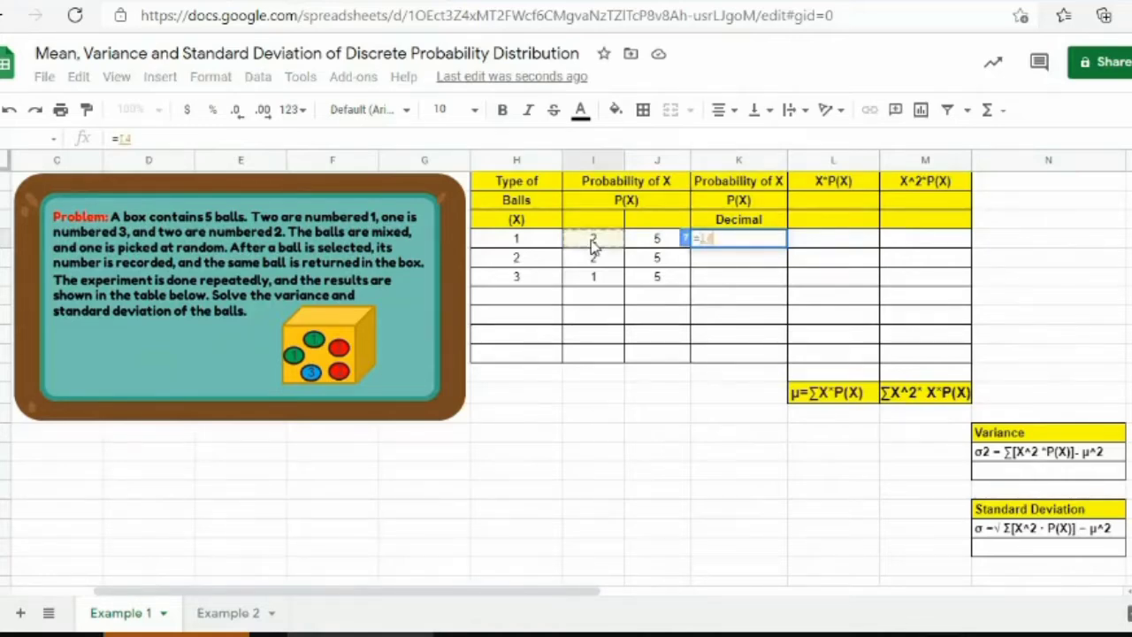
type("/")
left_click(651, 240)
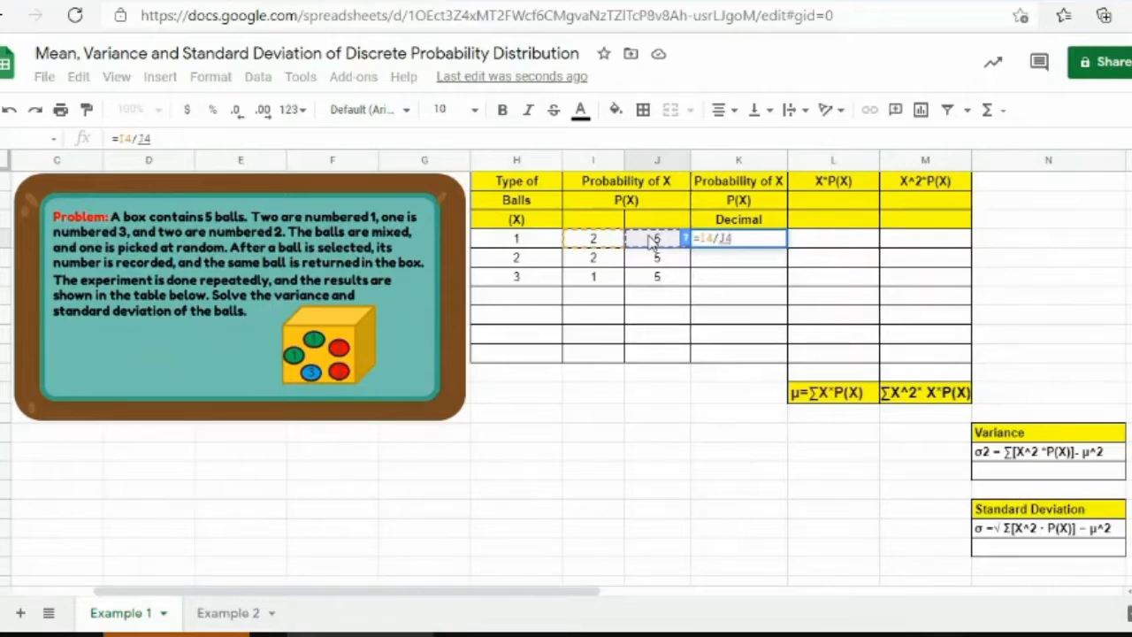
key("Return")
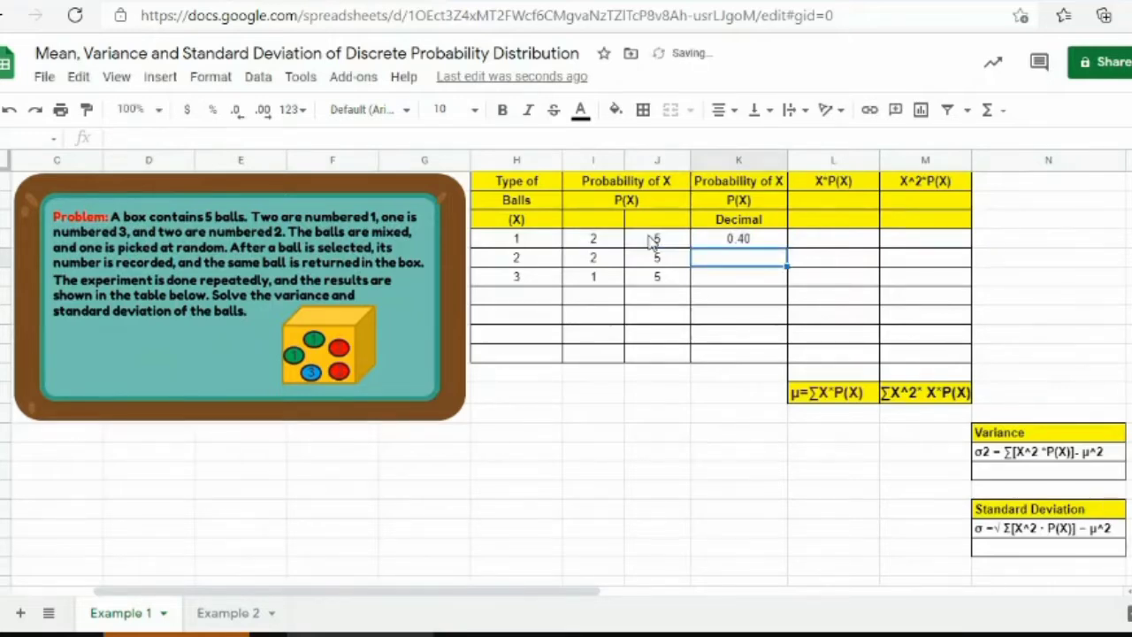
Copy the decimal probability formula from K4 into K5 and K6 for the other two ball types
left_click(724, 241)
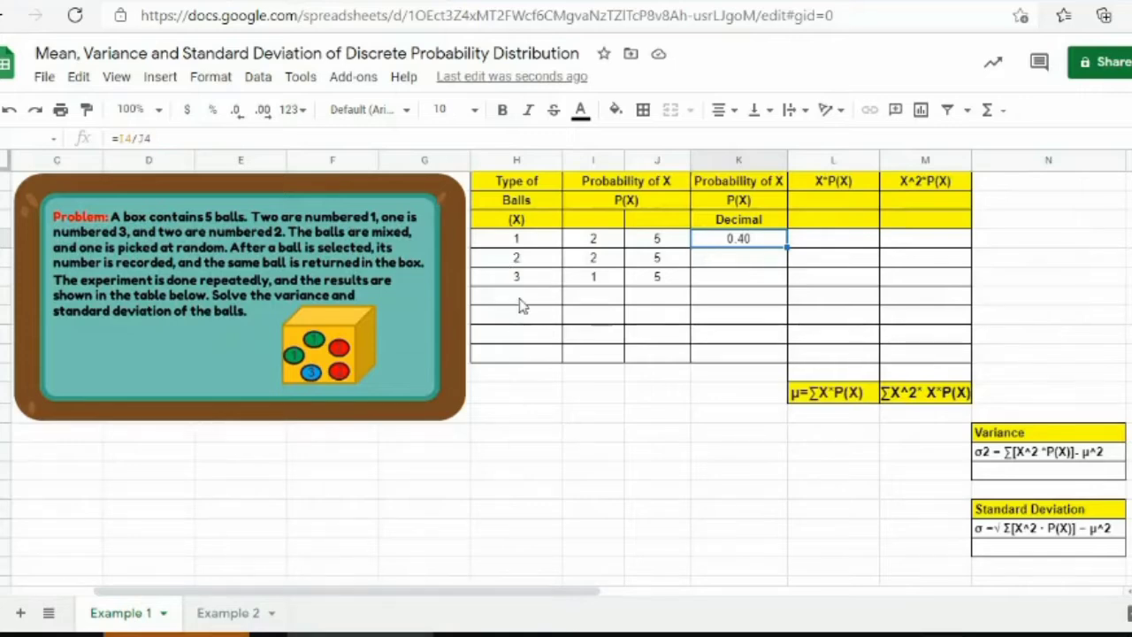
left_click(723, 263)
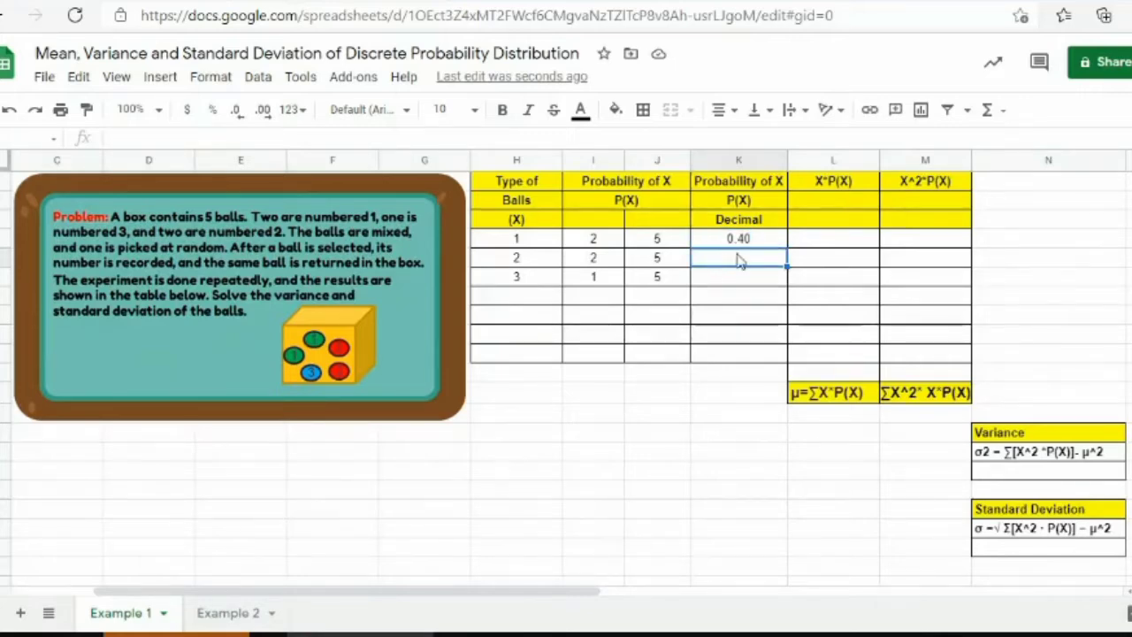
left_click(753, 246)
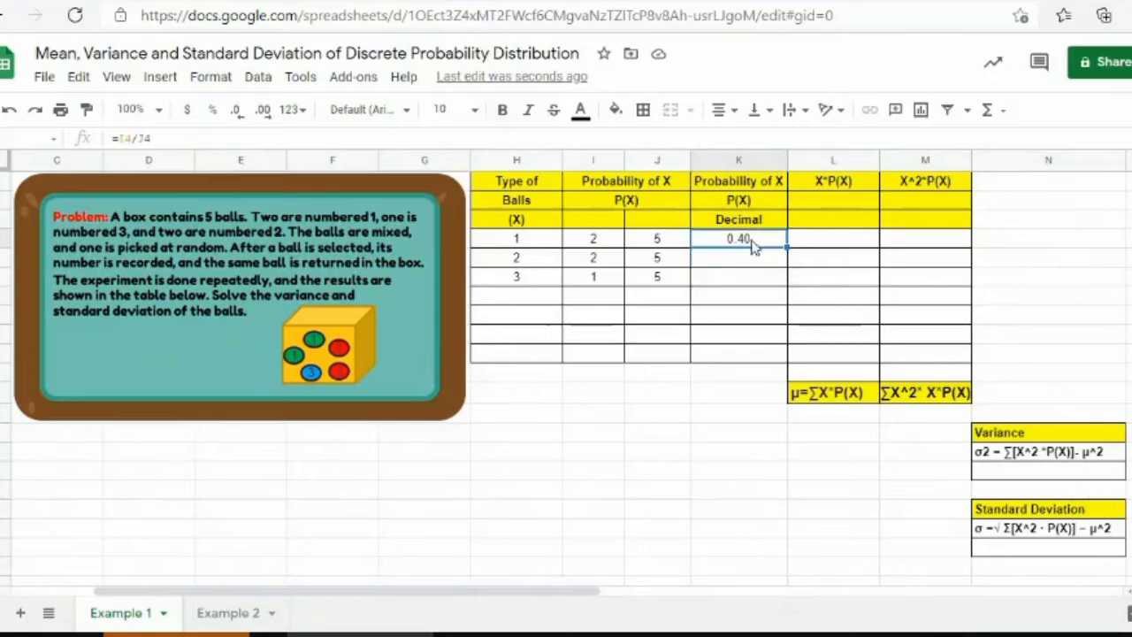
key("ctrl+c")
left_click_drag(752, 258, 750, 275)
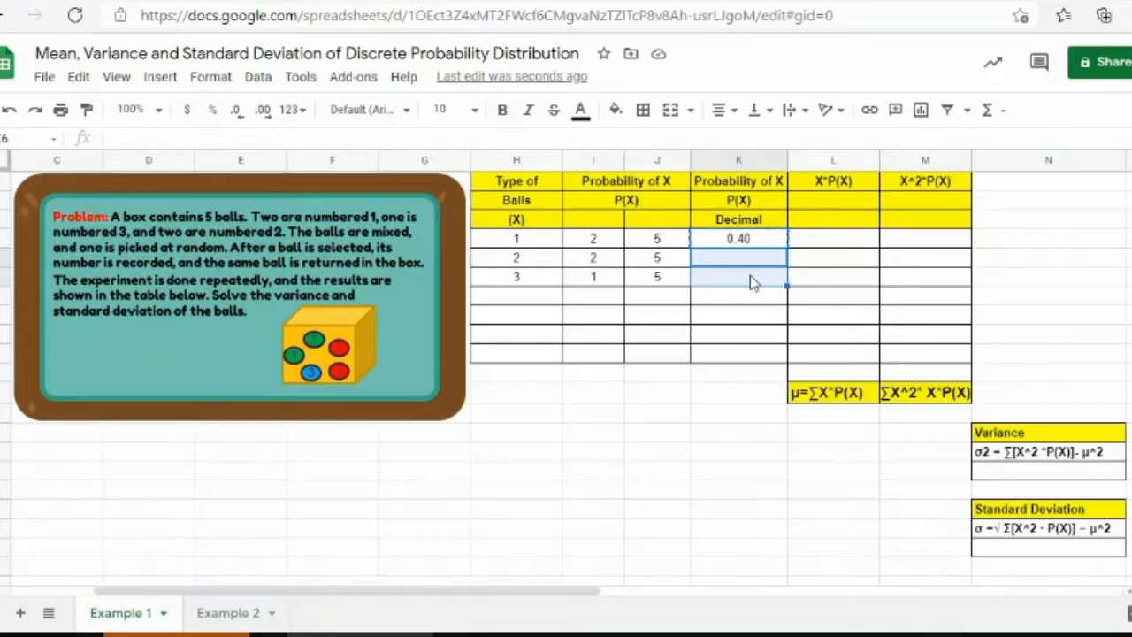
key("ctrl+v")
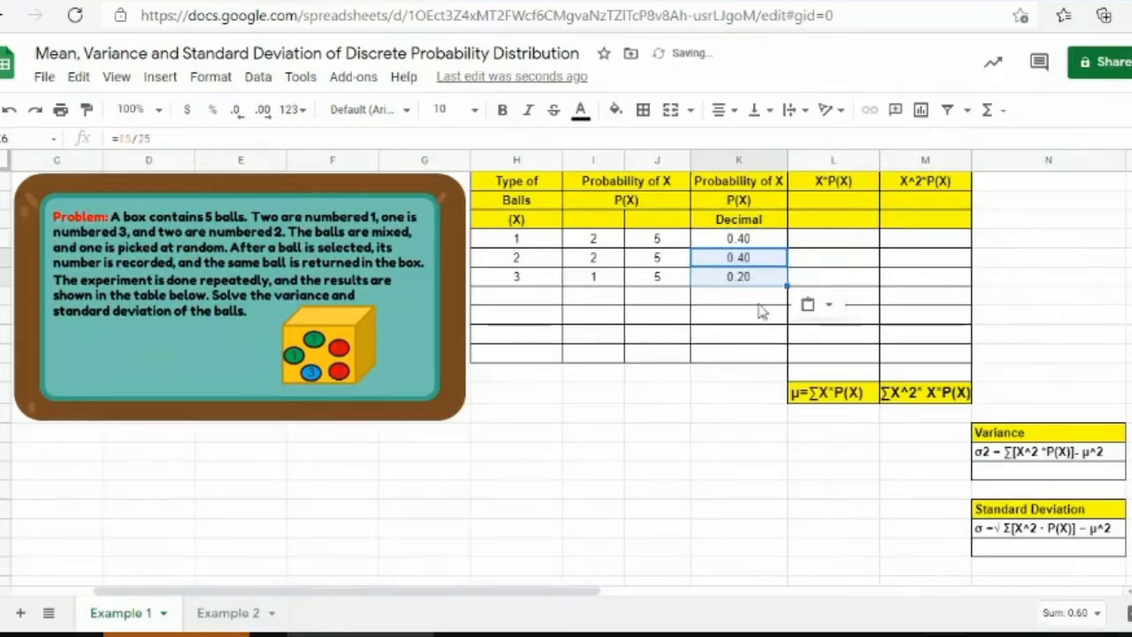
left_click(759, 300)
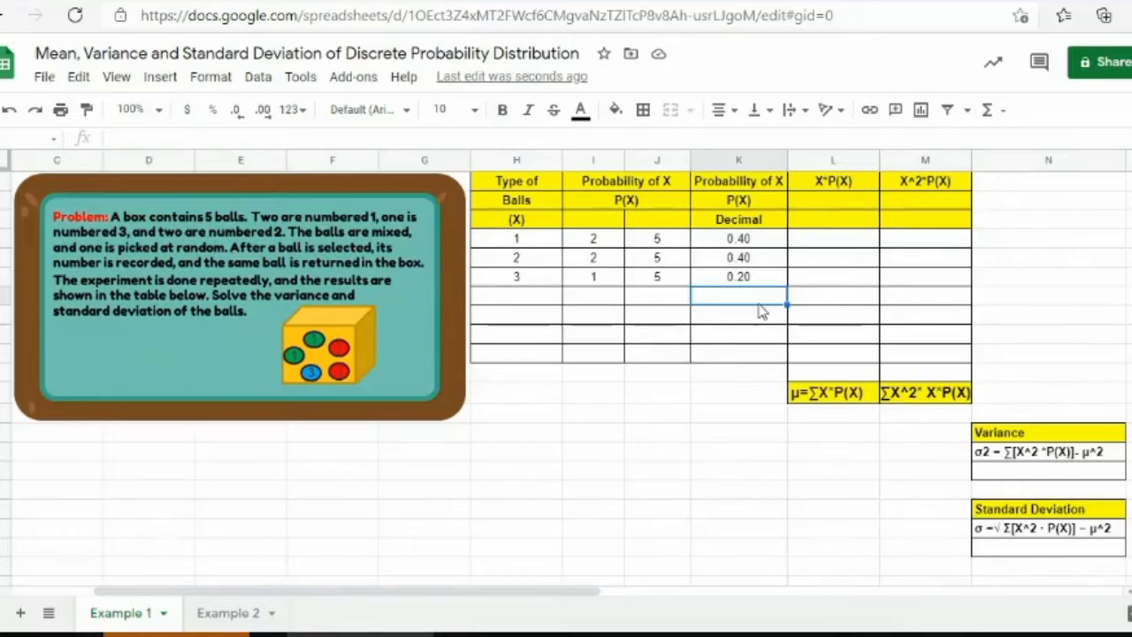
Calculate X*P(X) for ball type 1 in L4 with the formula =H4*K4
left_click(821, 187)
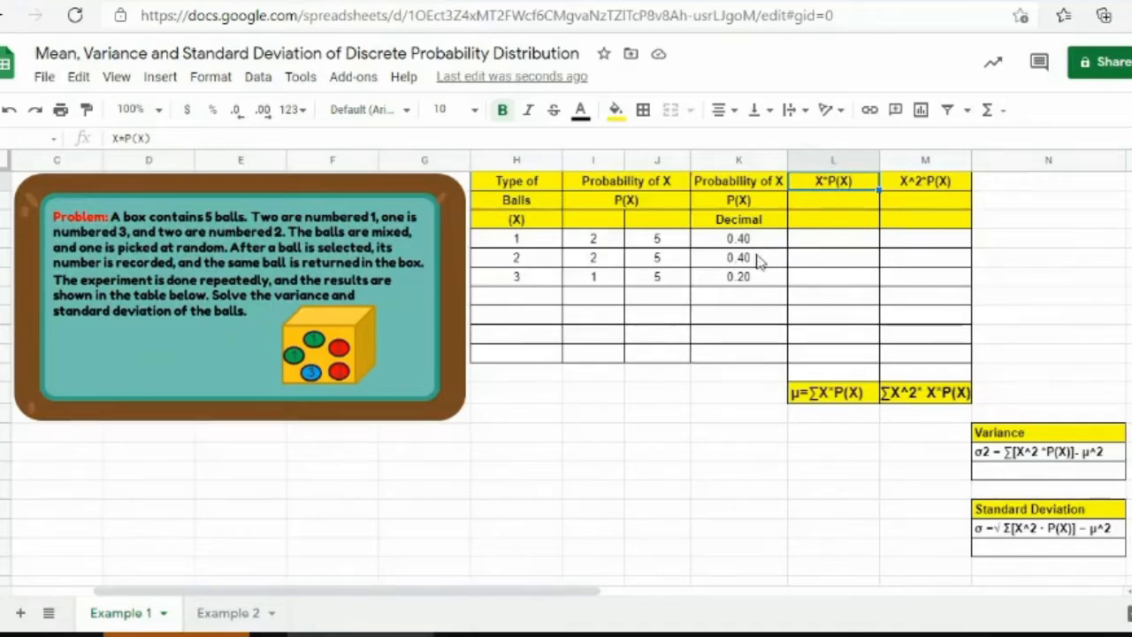
left_click(804, 235)
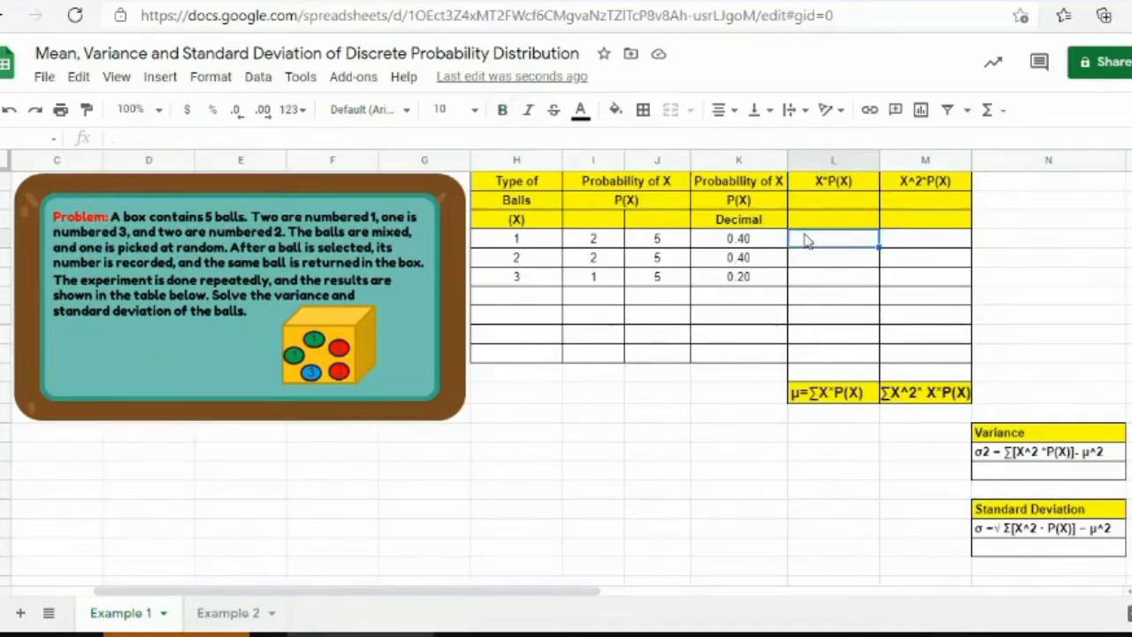
type("=")
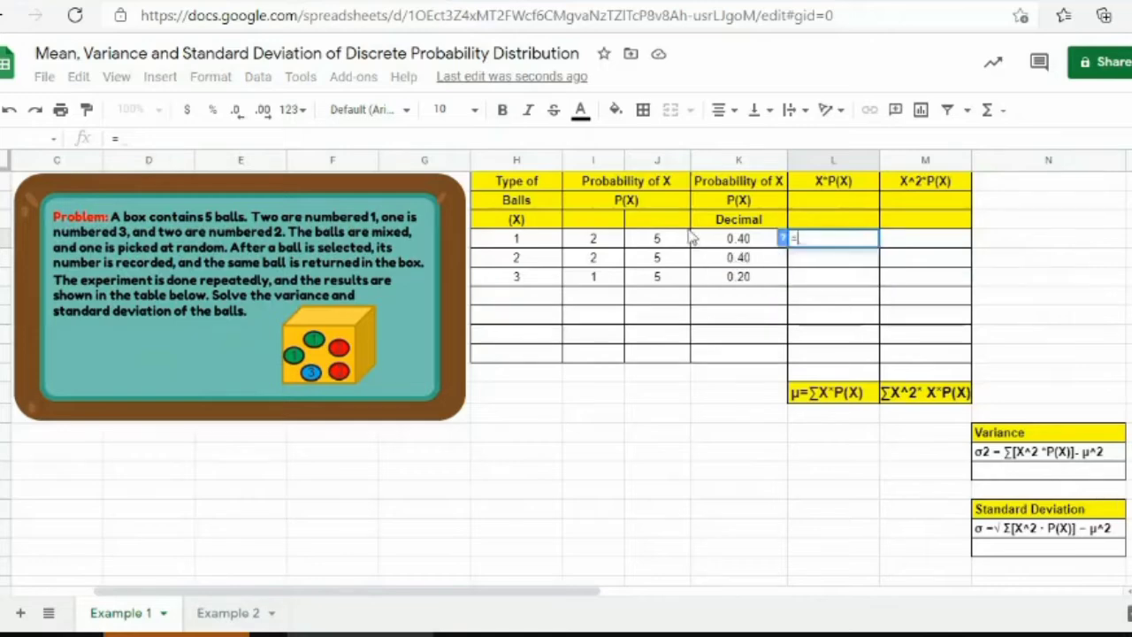
left_click(518, 245)
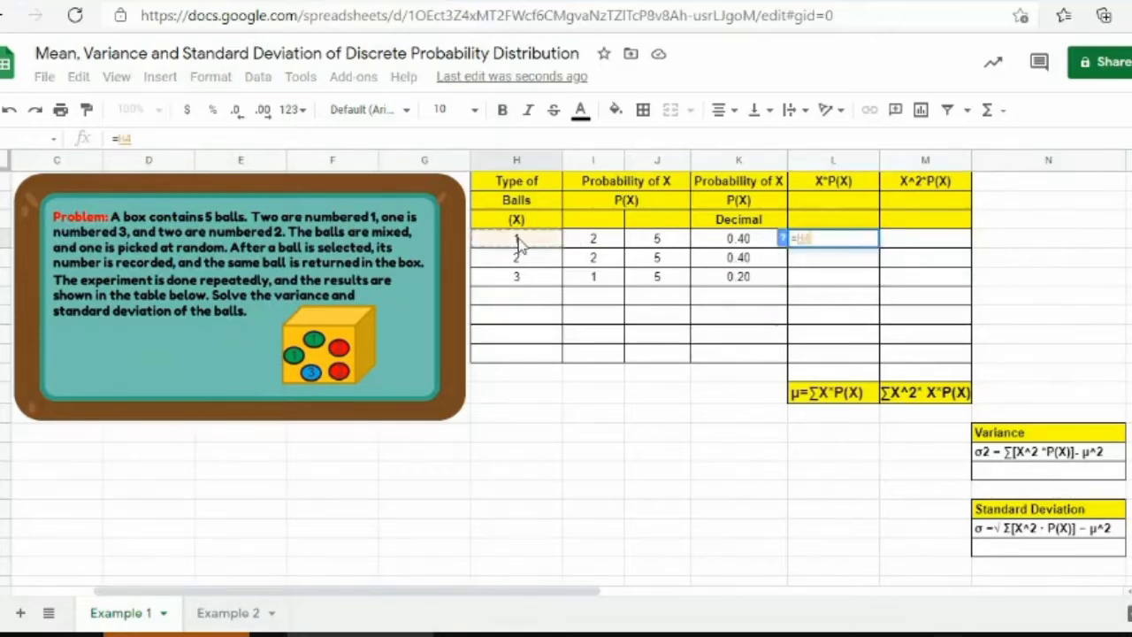
type("*")
left_click(743, 243)
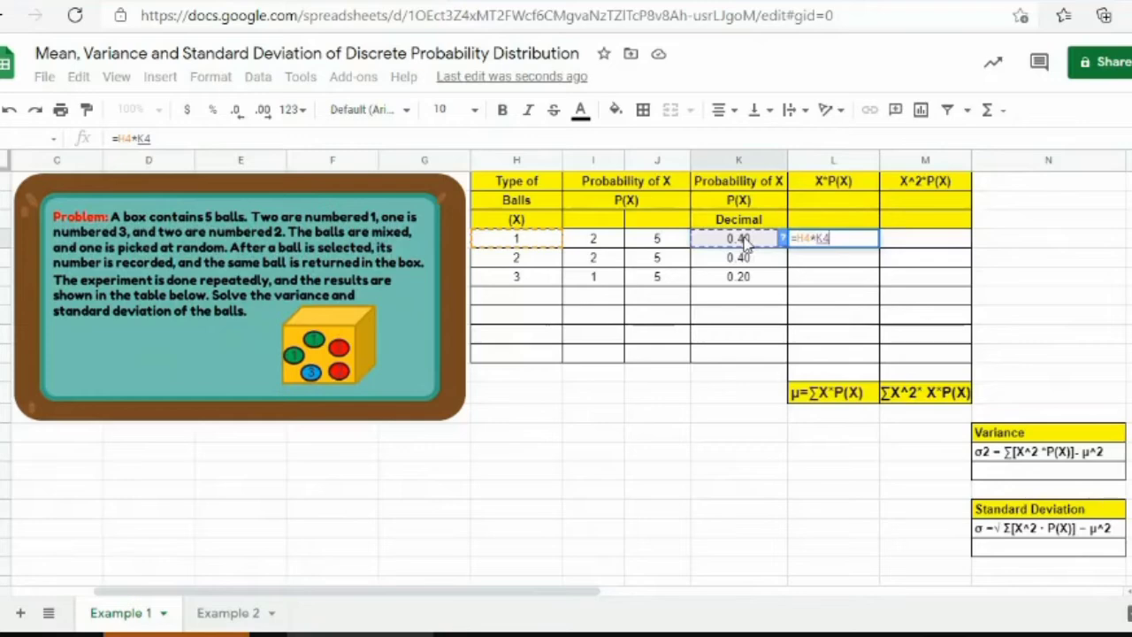
key("Return")
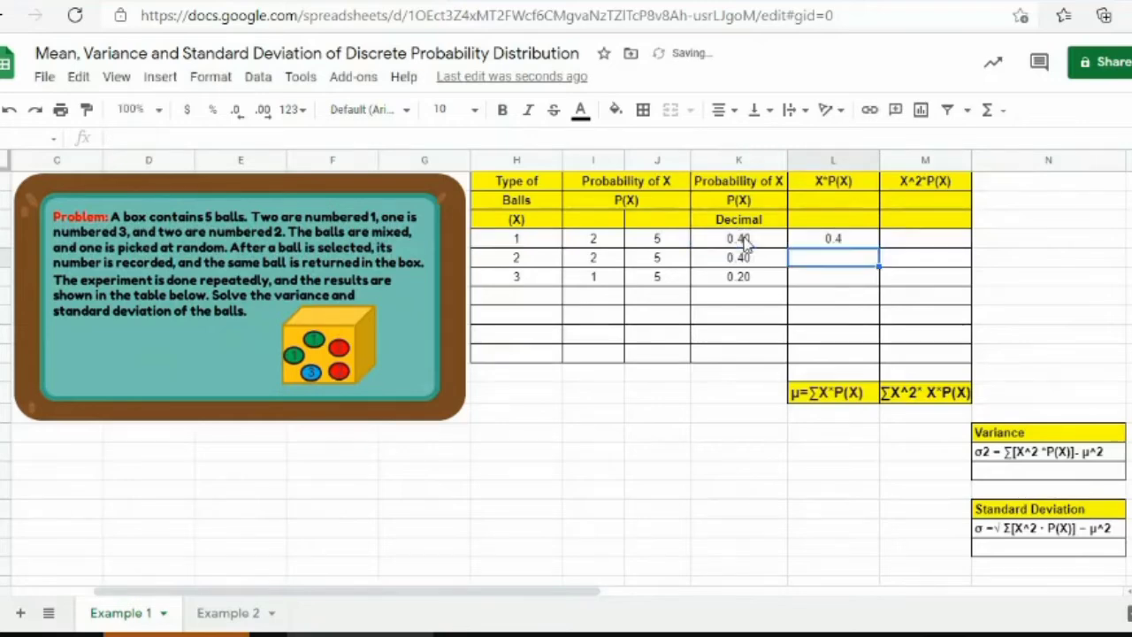
Copy the X*P(X) formula from L4 into L5 and L6
left_click(812, 244)
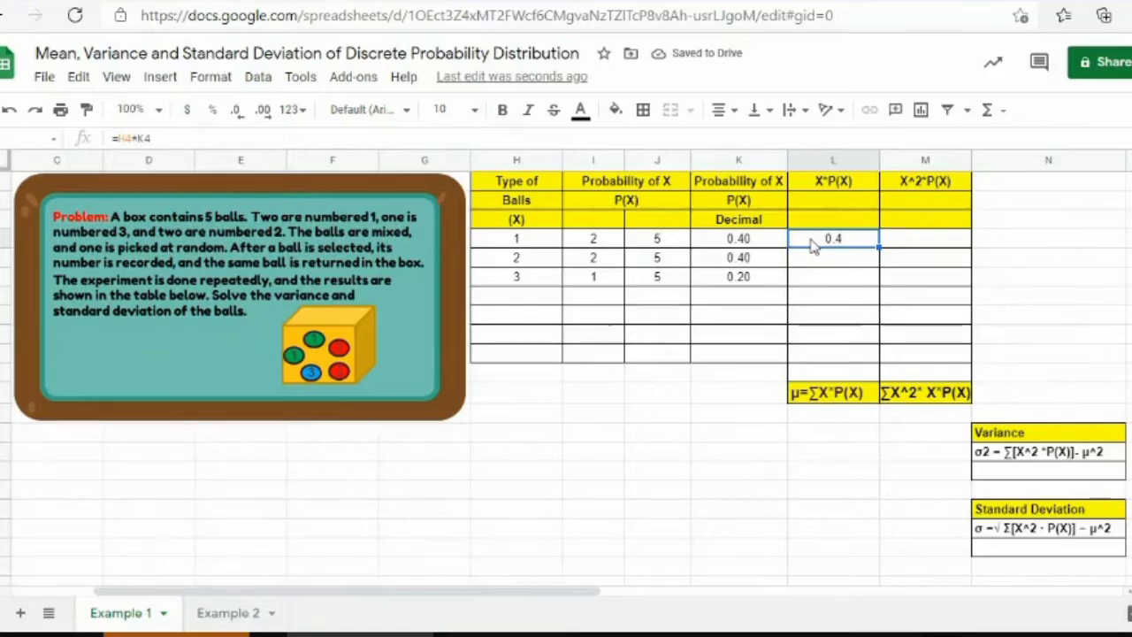
left_click(831, 264)
left_click_drag(831, 271, 871, 289)
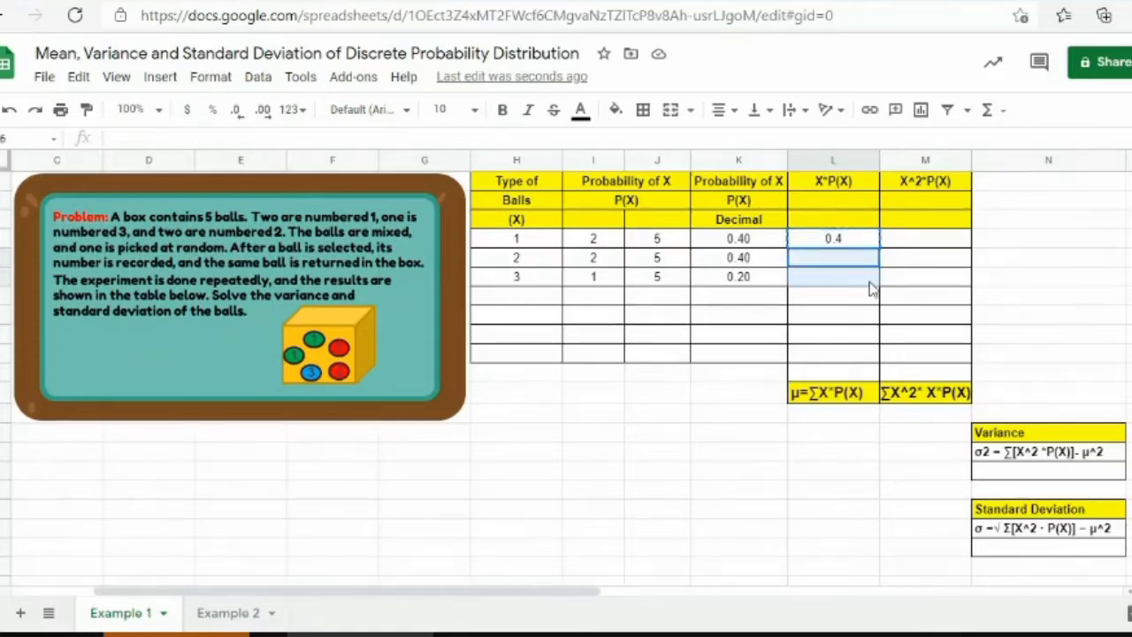
key("ctrl+v")
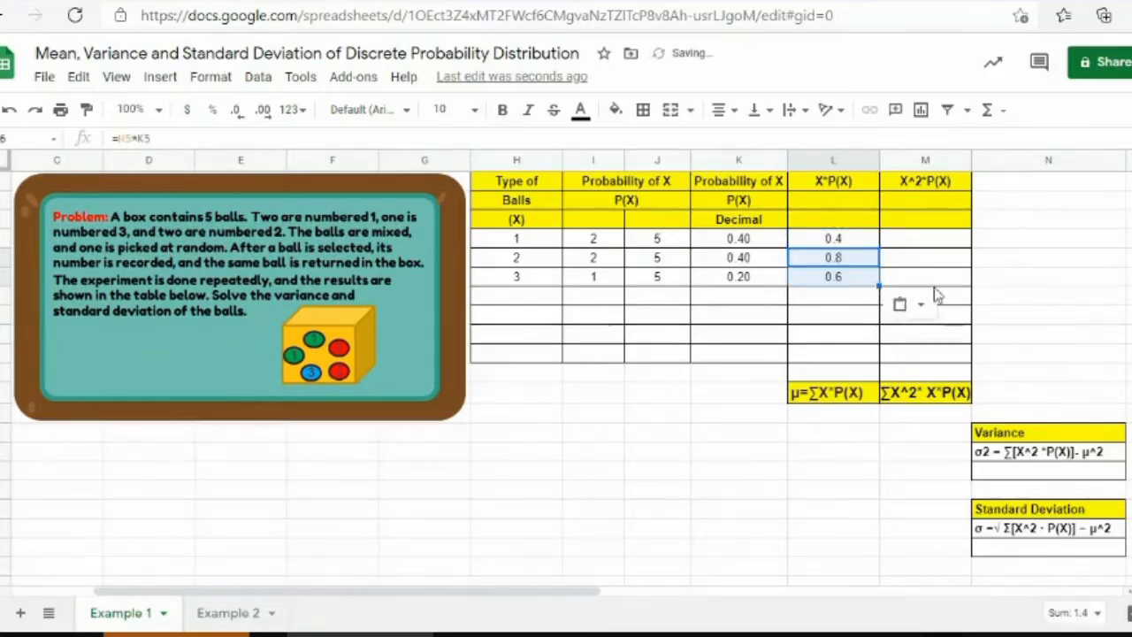
left_click(944, 279)
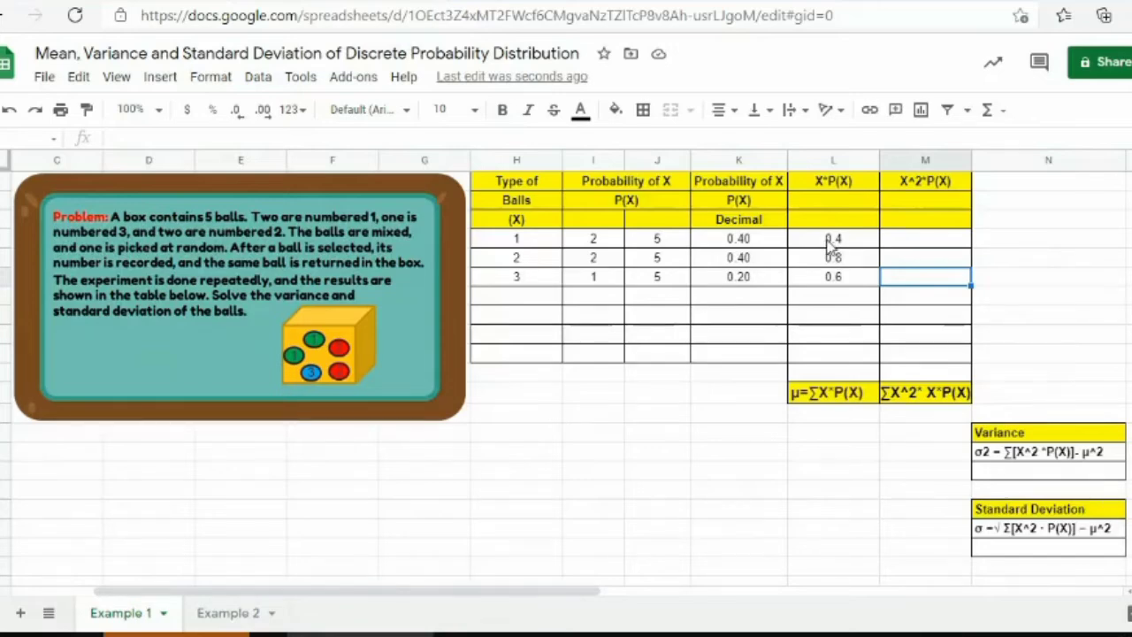
Compute the mean in L11 by inserting a SUM function over the X*P(X) range L4:L10
left_click_drag(831, 240, 849, 362)
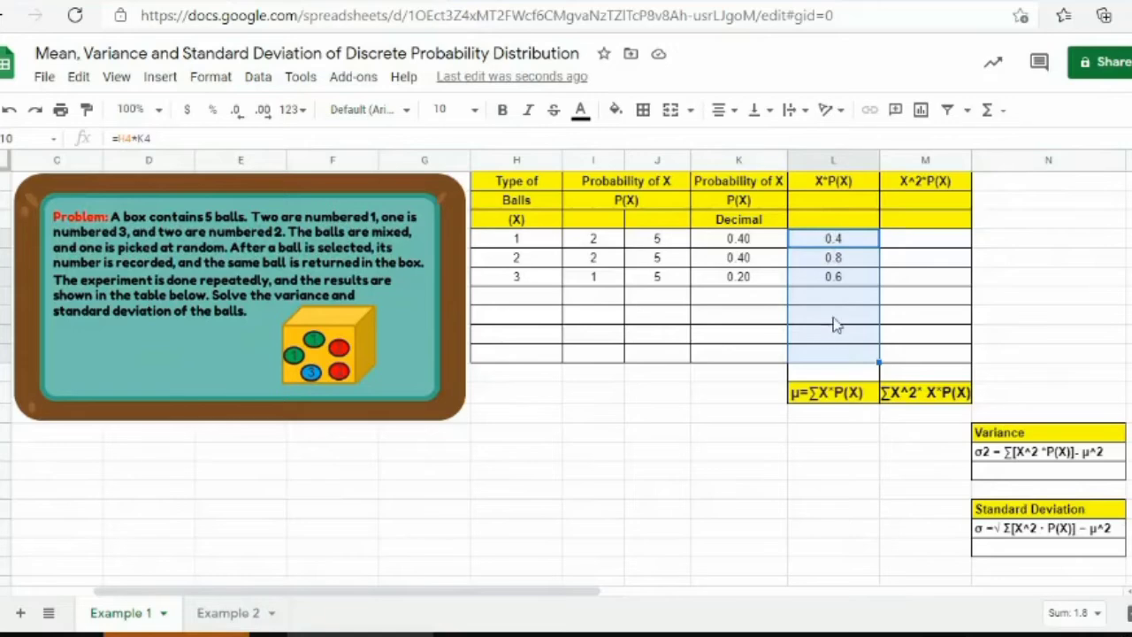
left_click(160, 77)
mouse_move(309, 465)
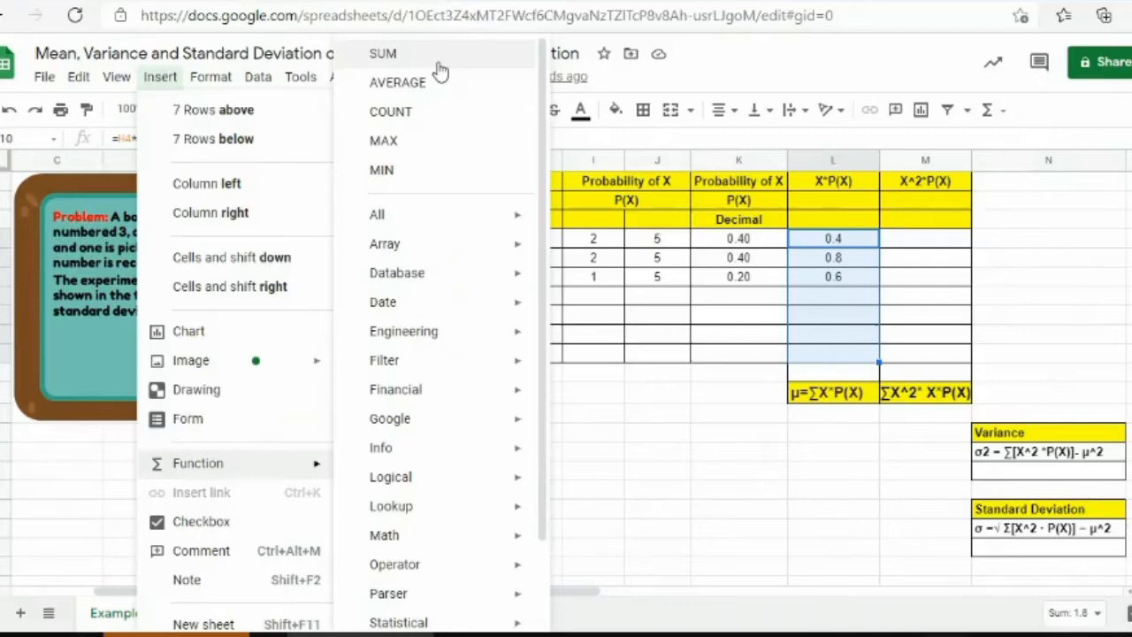
left_click(438, 64)
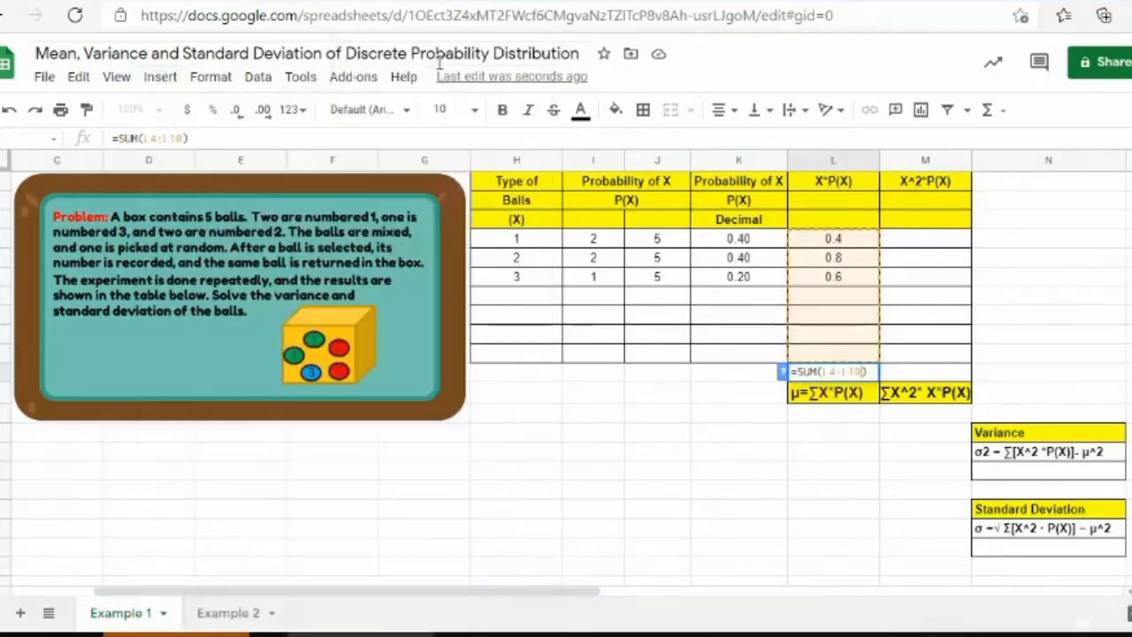
key("Return")
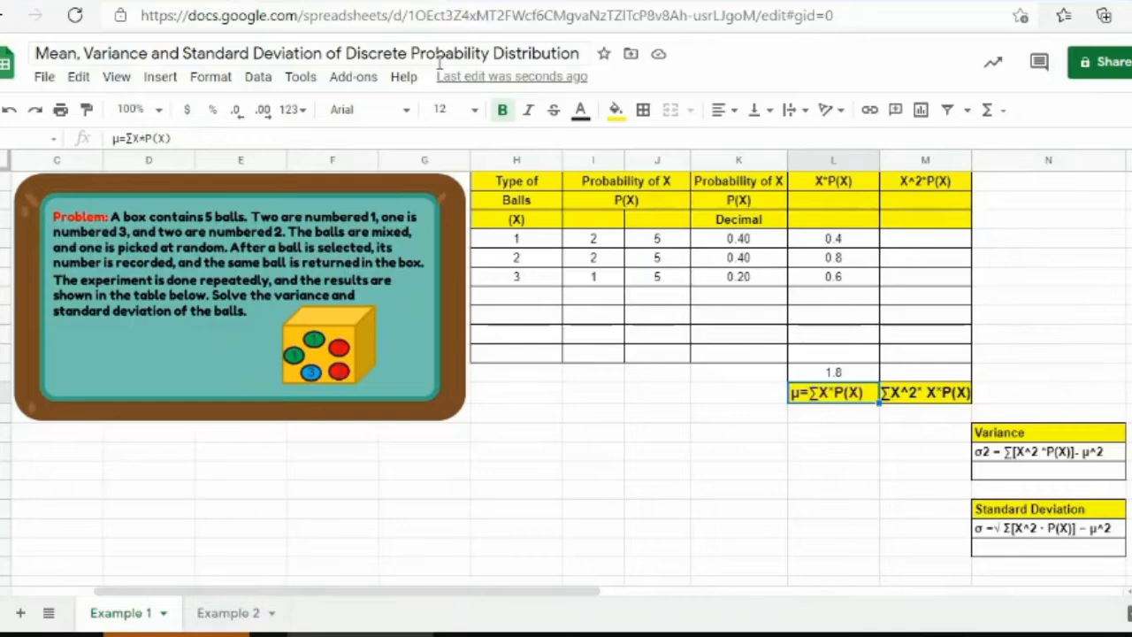
Calculate X^2*P(X) for ball type 1 in M4 with the formula =H4^2*K4
left_click(931, 241)
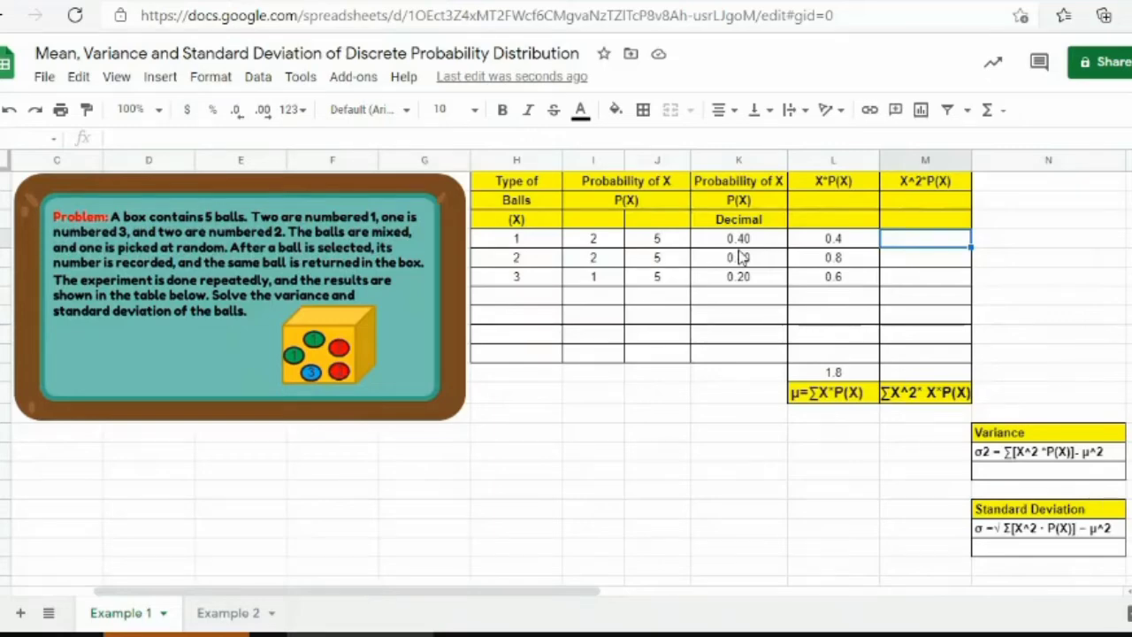
type("=")
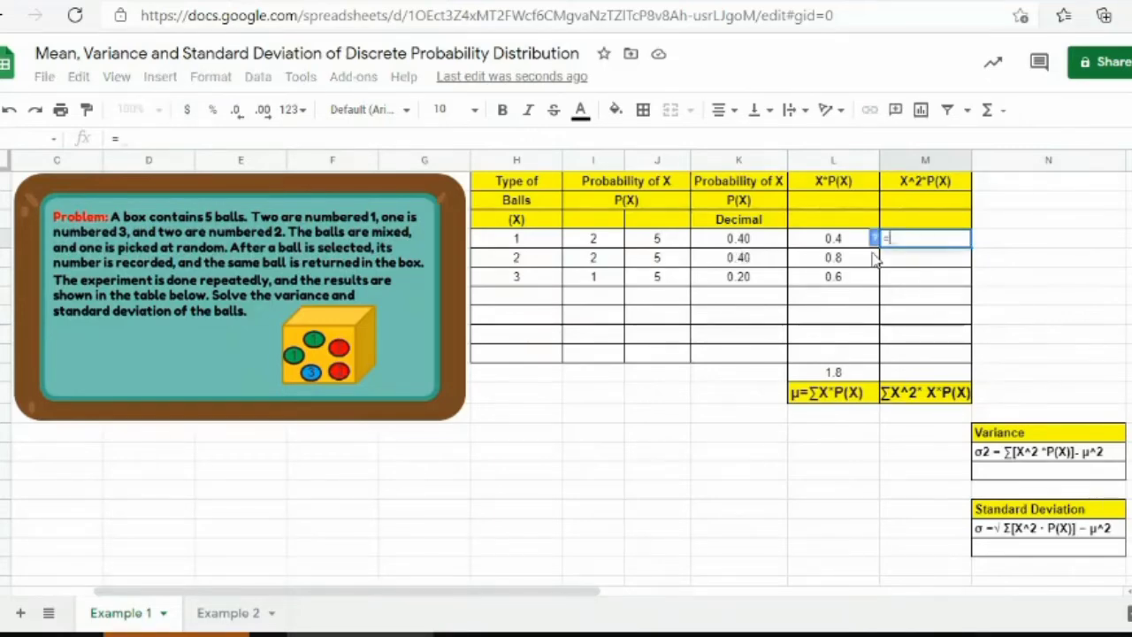
left_click(515, 241)
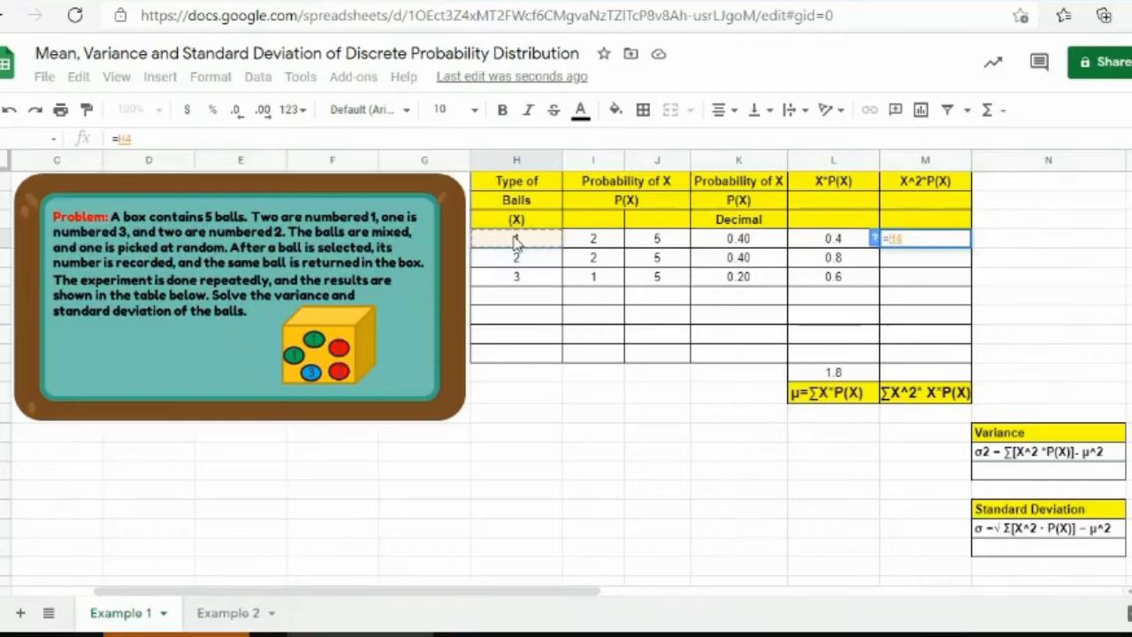
type("*")
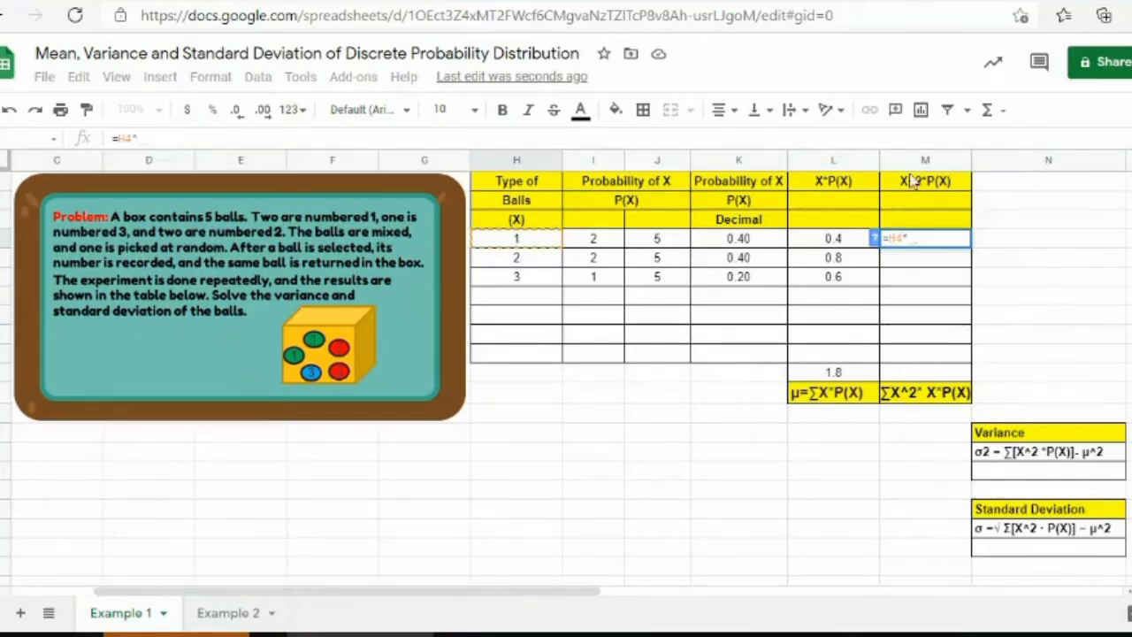
type("2")
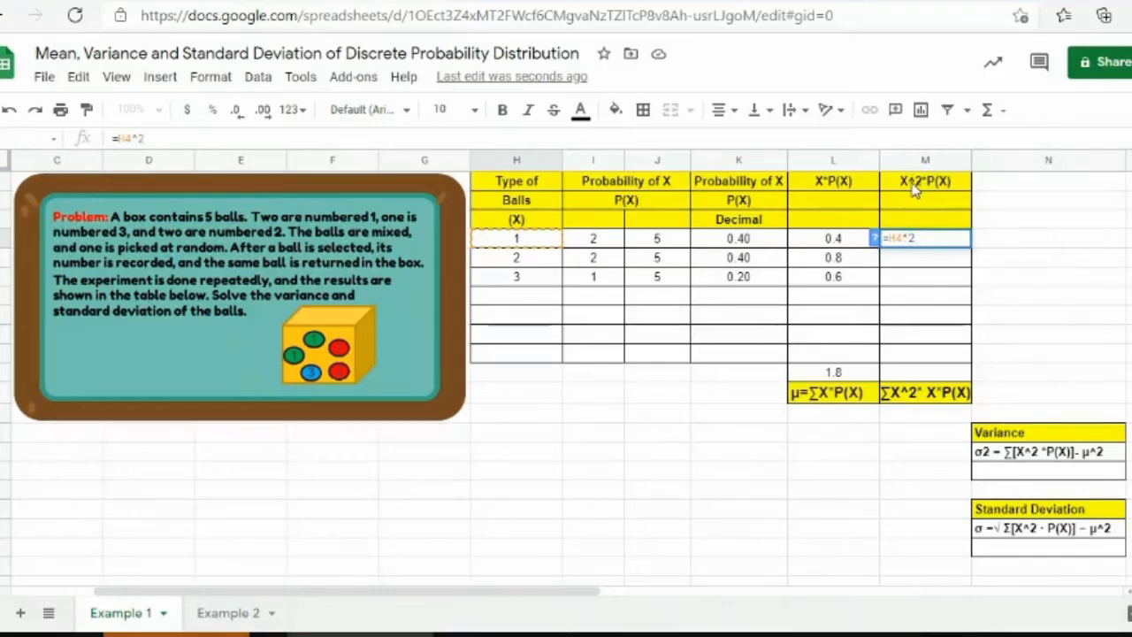
type("*")
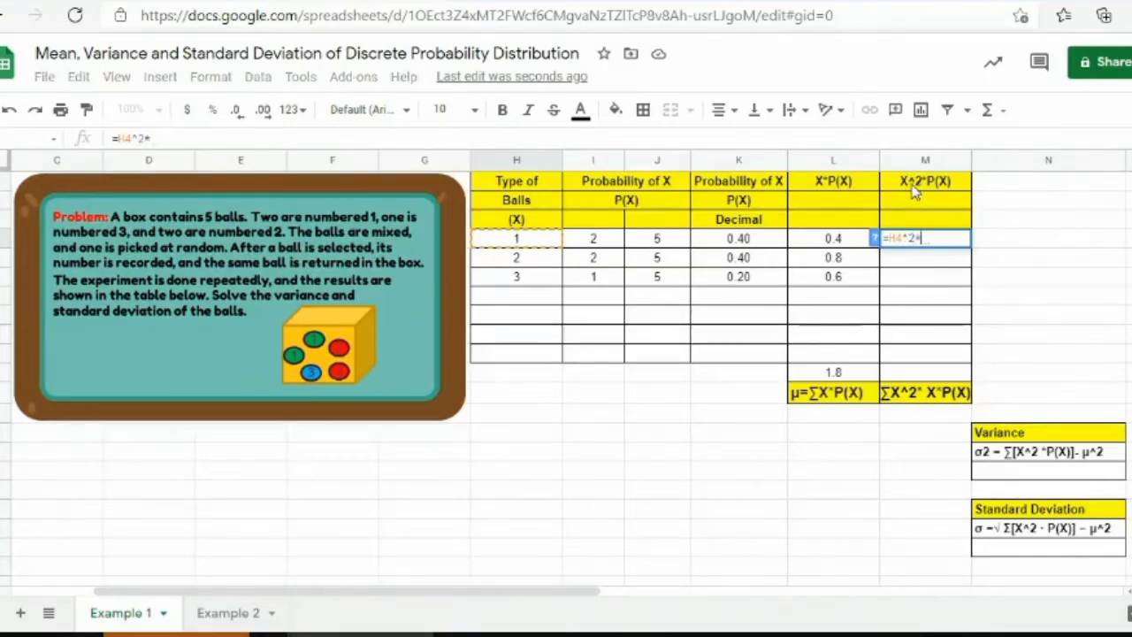
left_click(748, 244)
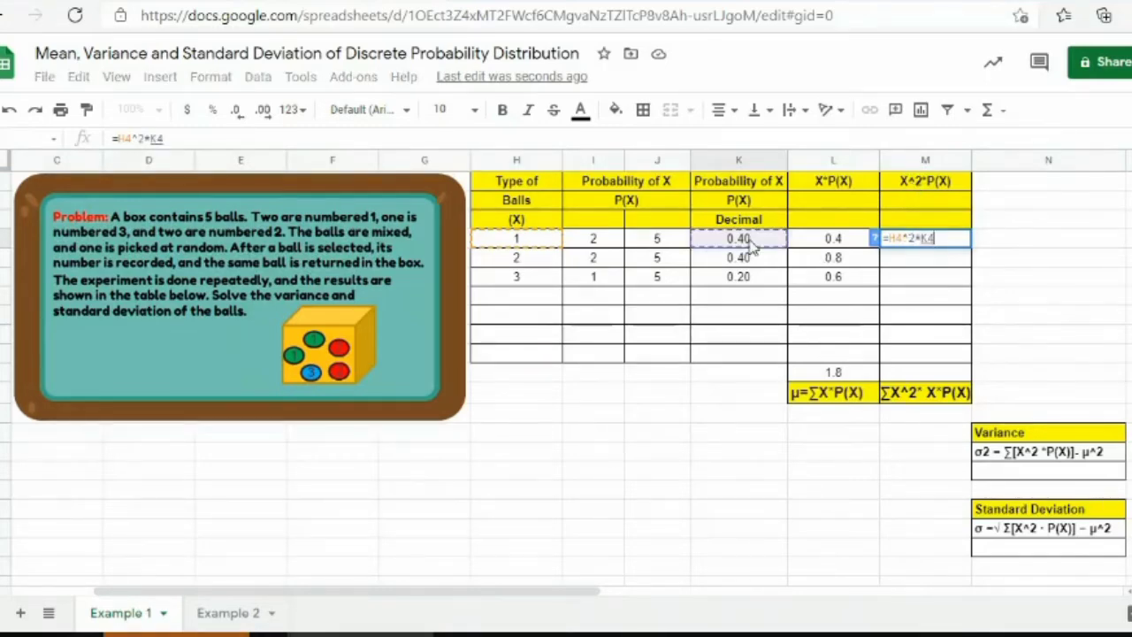
key("Return")
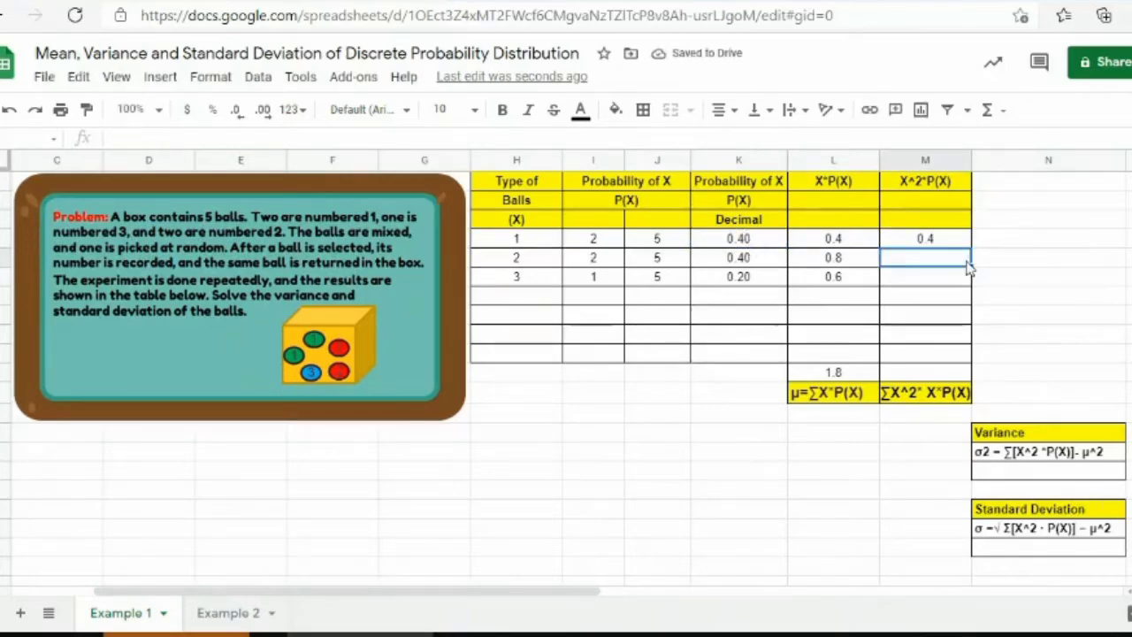
Copy the X^2*P(X) formula from M4 into M5 and M6 for the other two ball types
left_click(944, 240)
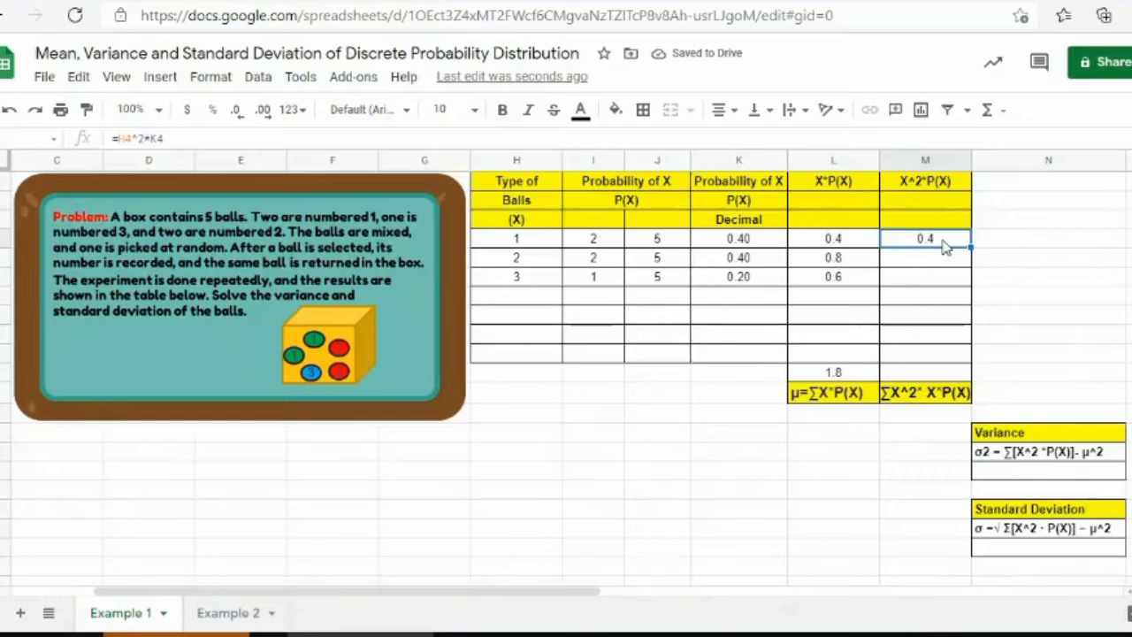
left_click(929, 264)
left_click_drag(929, 268, 932, 278)
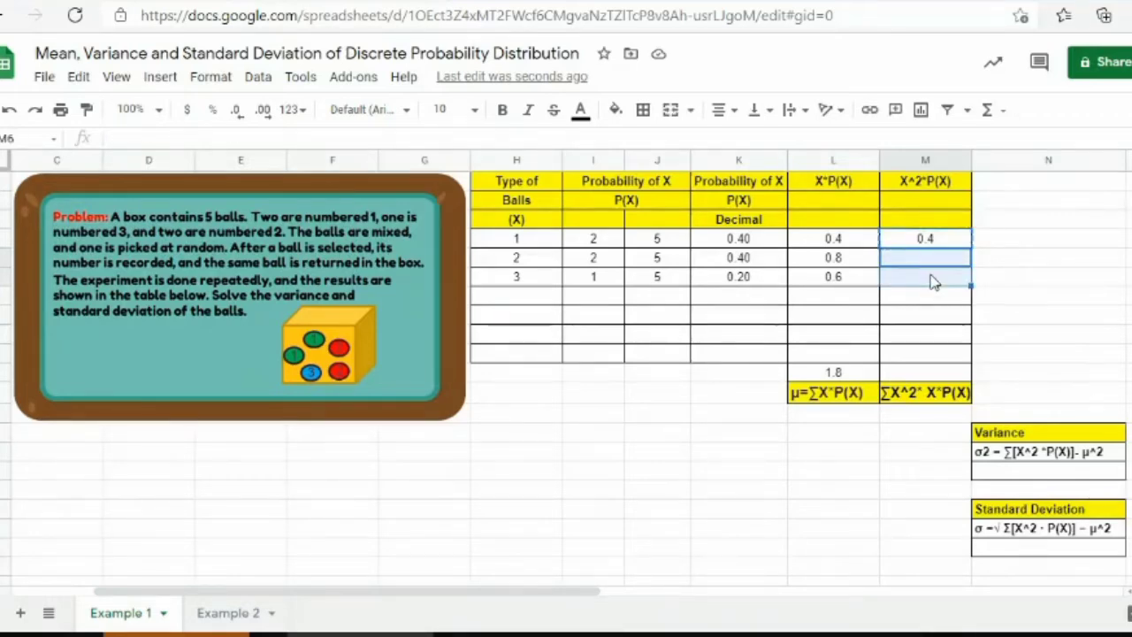
type("1.6 1.8")
left_click(1003, 242)
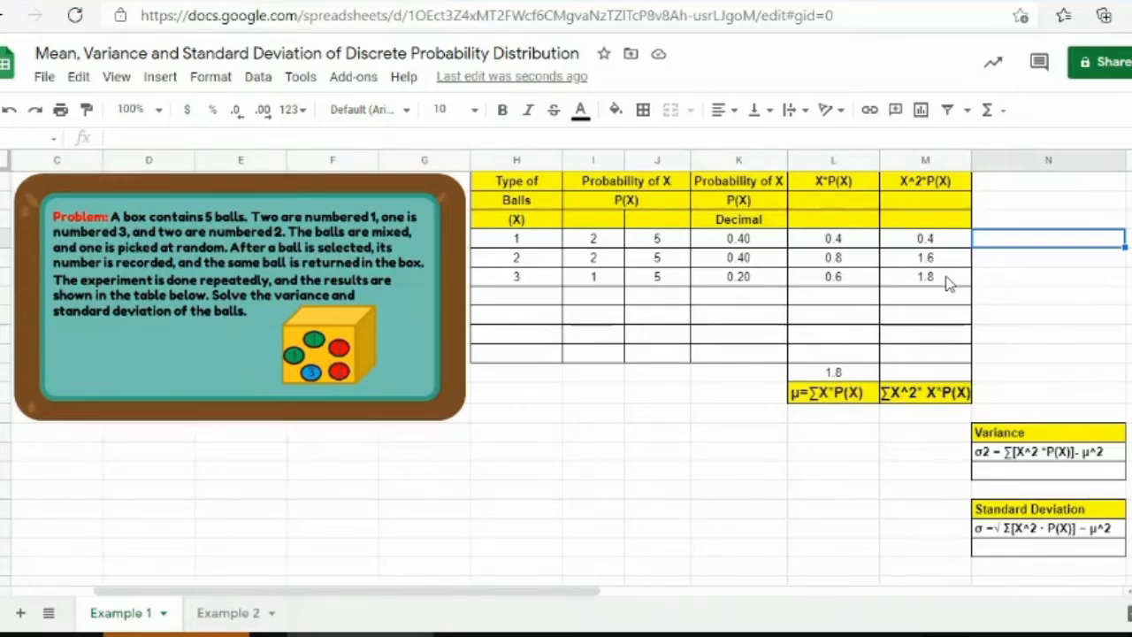
Total the X^2*P(X) column in M11 by inserting a SUM function over M4:M10
left_click(924, 247)
left_click_drag(924, 250, 934, 354)
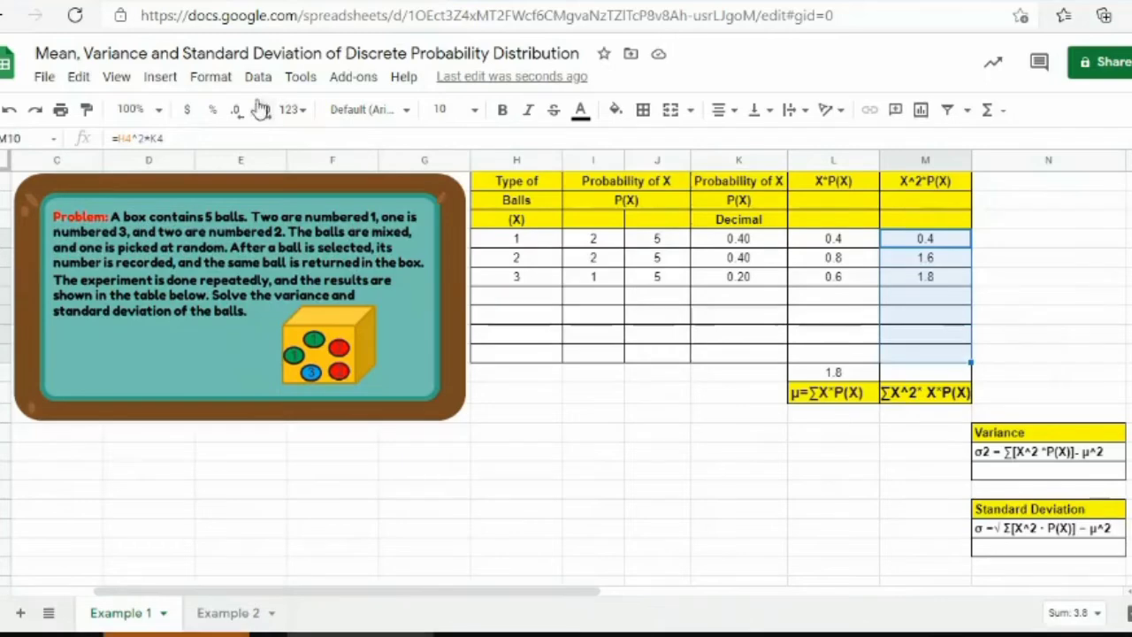
left_click(161, 77)
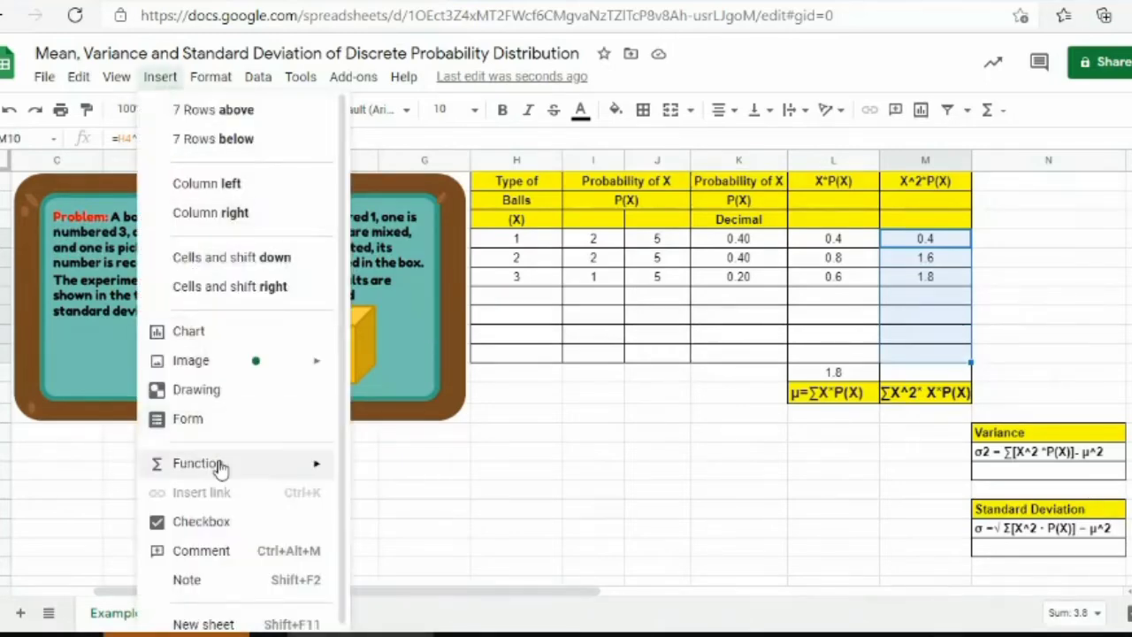
mouse_move(219, 467)
left_click(447, 71)
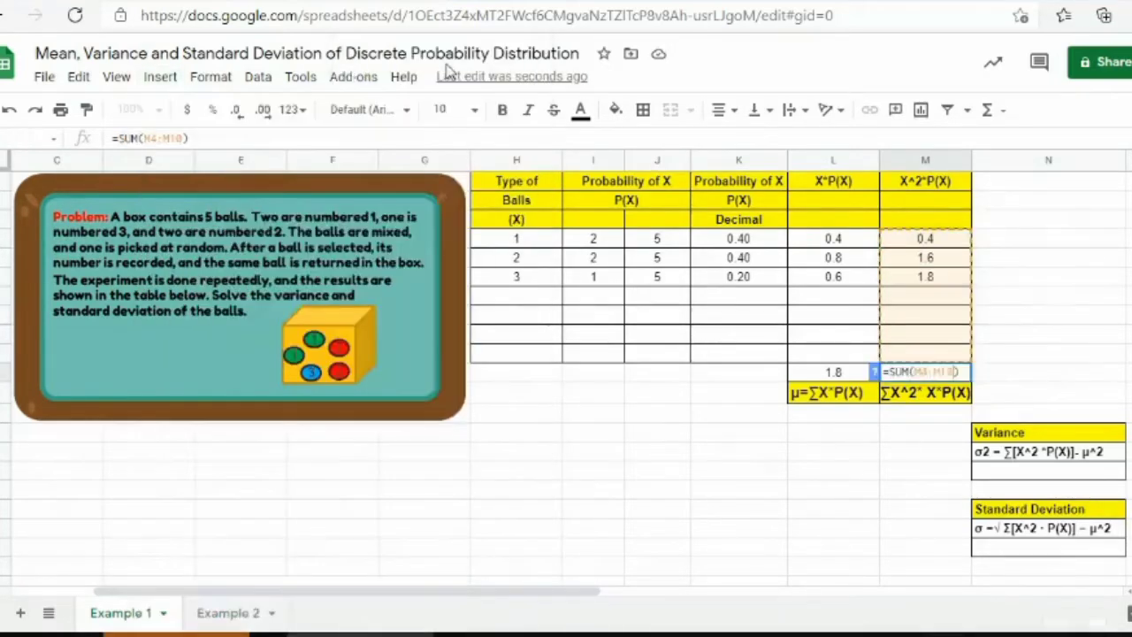
key("Return")
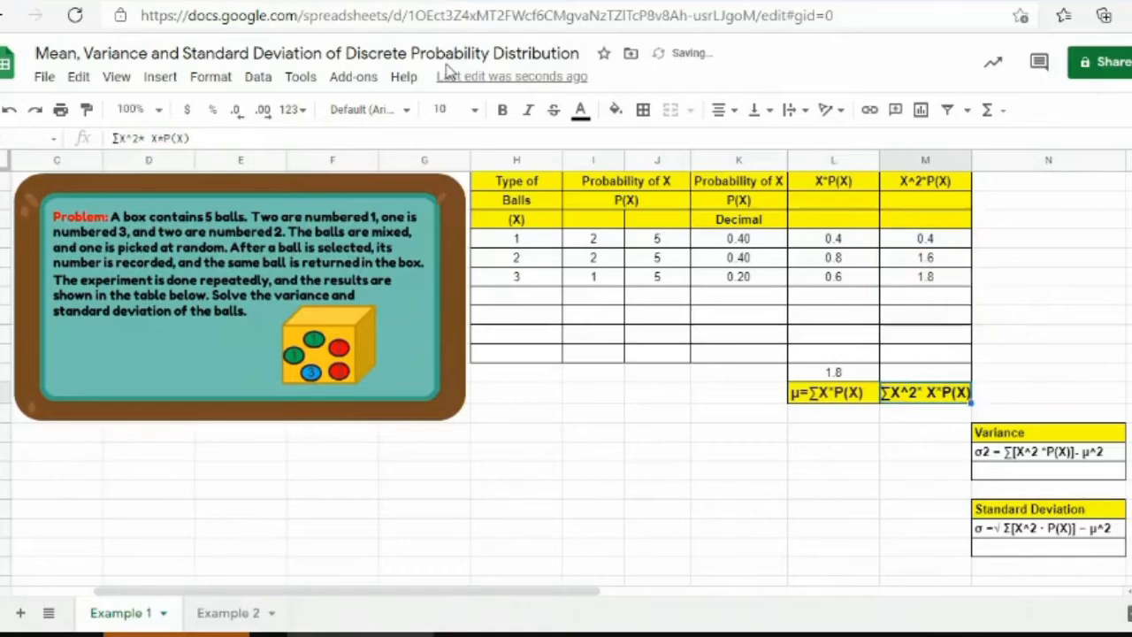
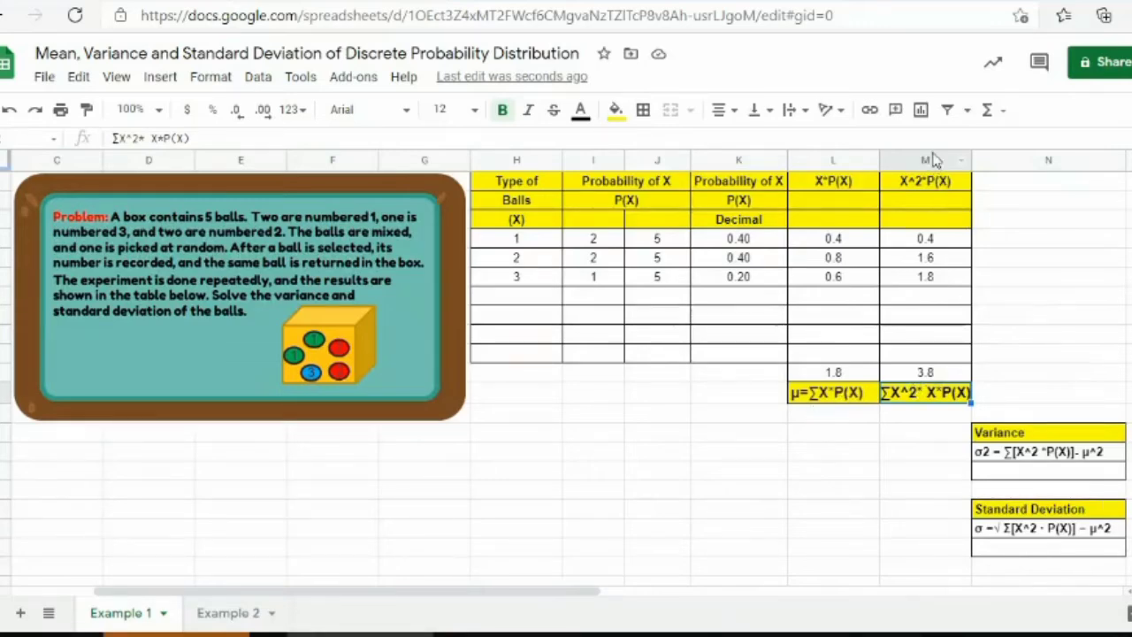
Calculate the variance in N16 with the formula =M11-L11^2
left_click(988, 475)
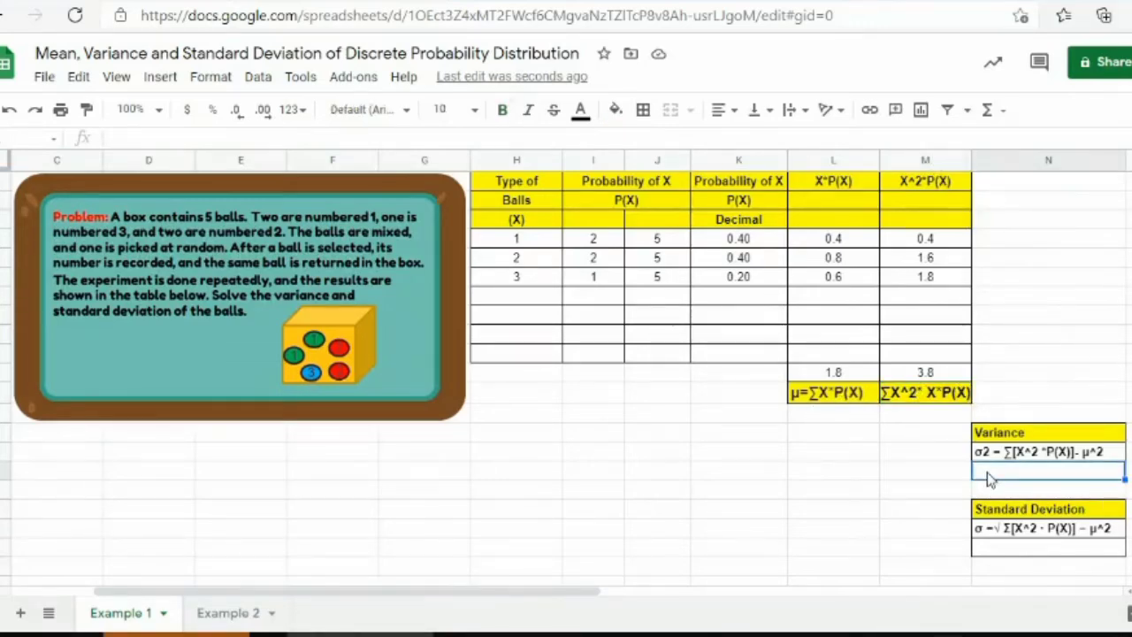
type("=")
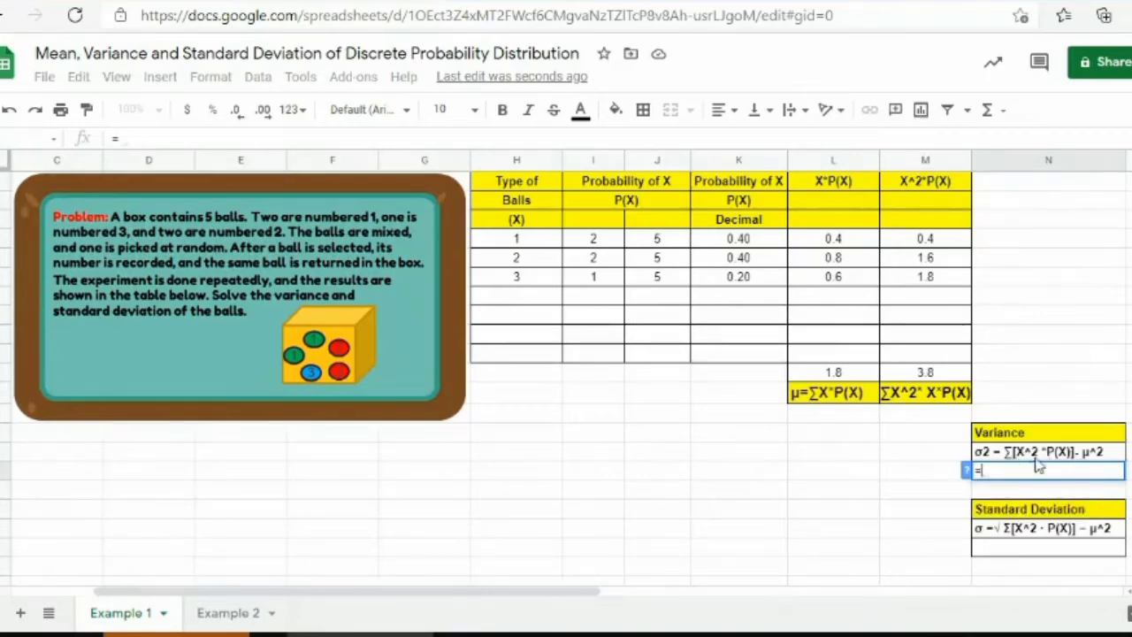
left_click(903, 375)
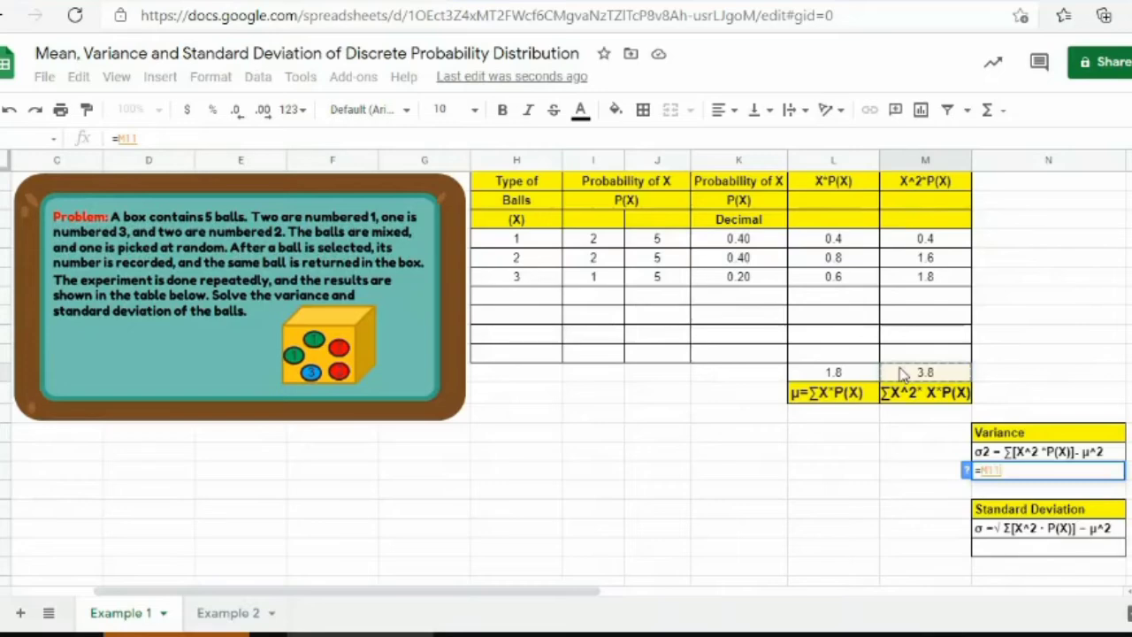
type("-")
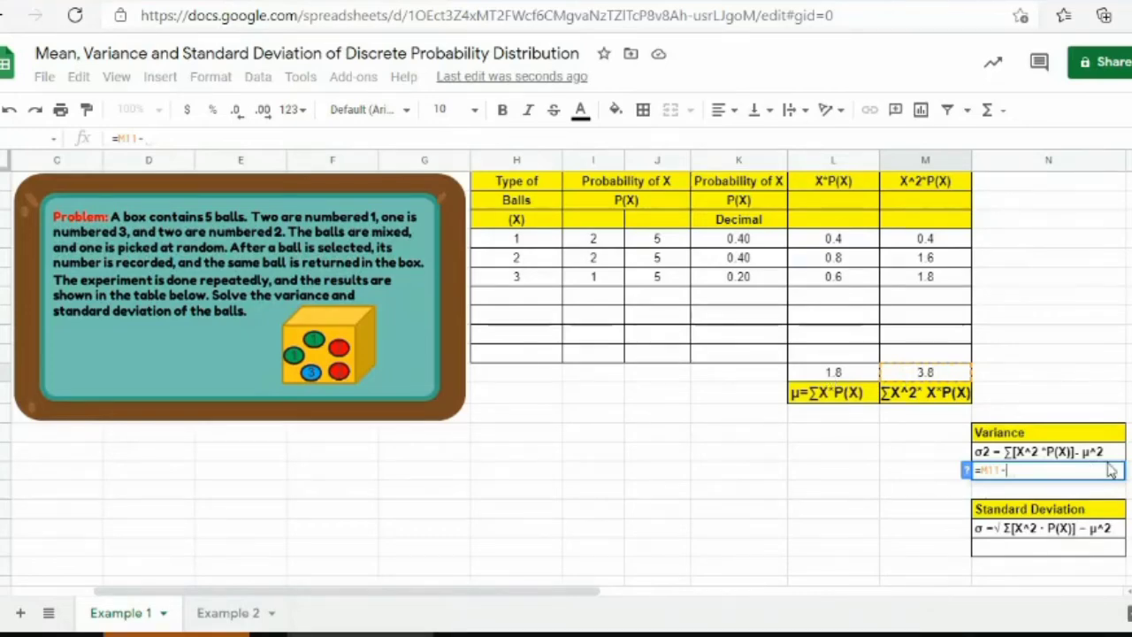
left_click(839, 375)
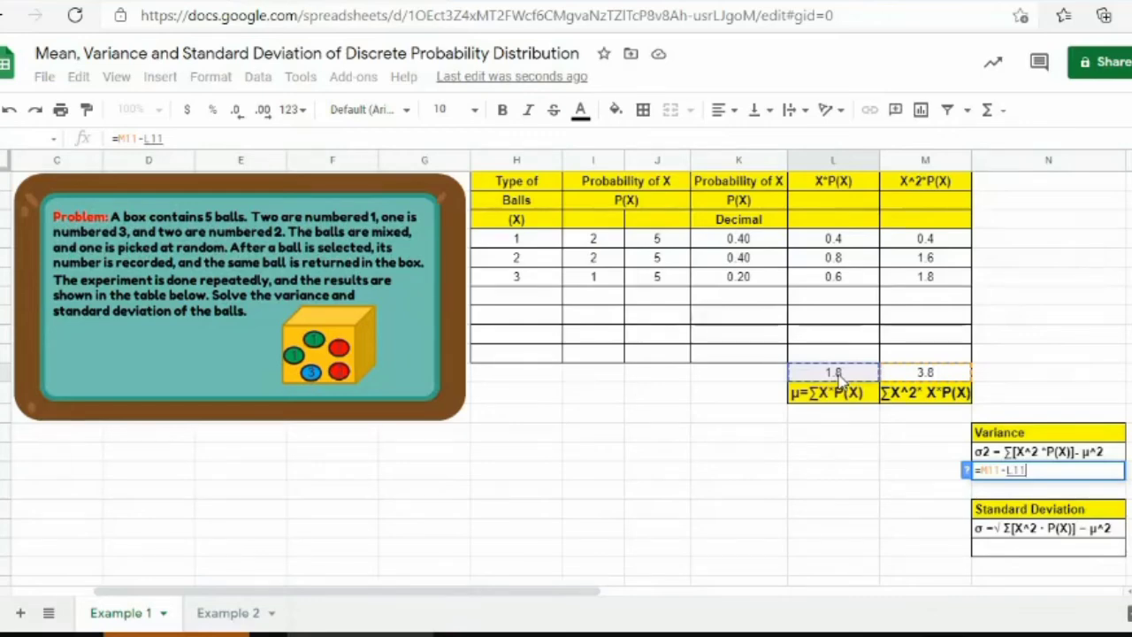
type("^2")
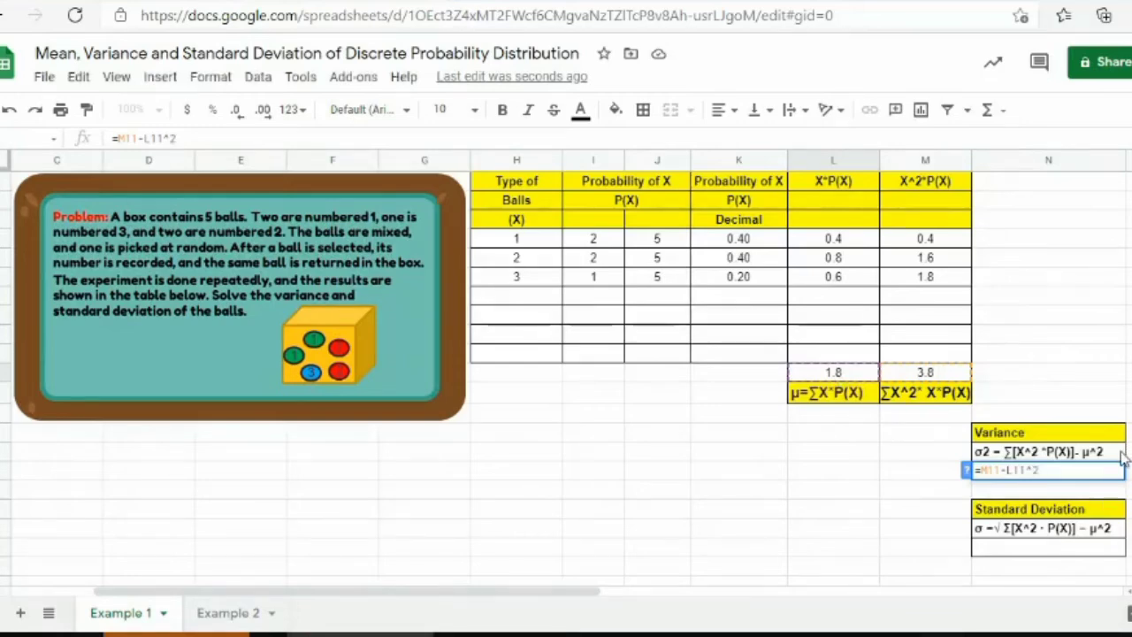
key("Return")
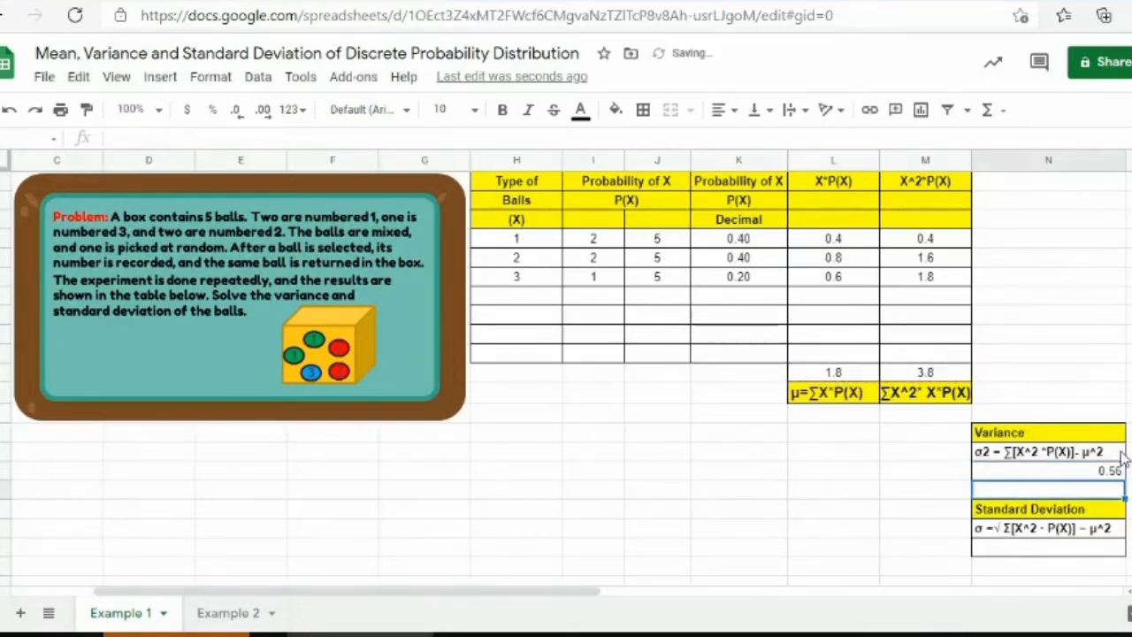
Calculate the standard deviation in N20 as the square root of the variance with the formula =N16^(1/2)
left_click(1018, 549)
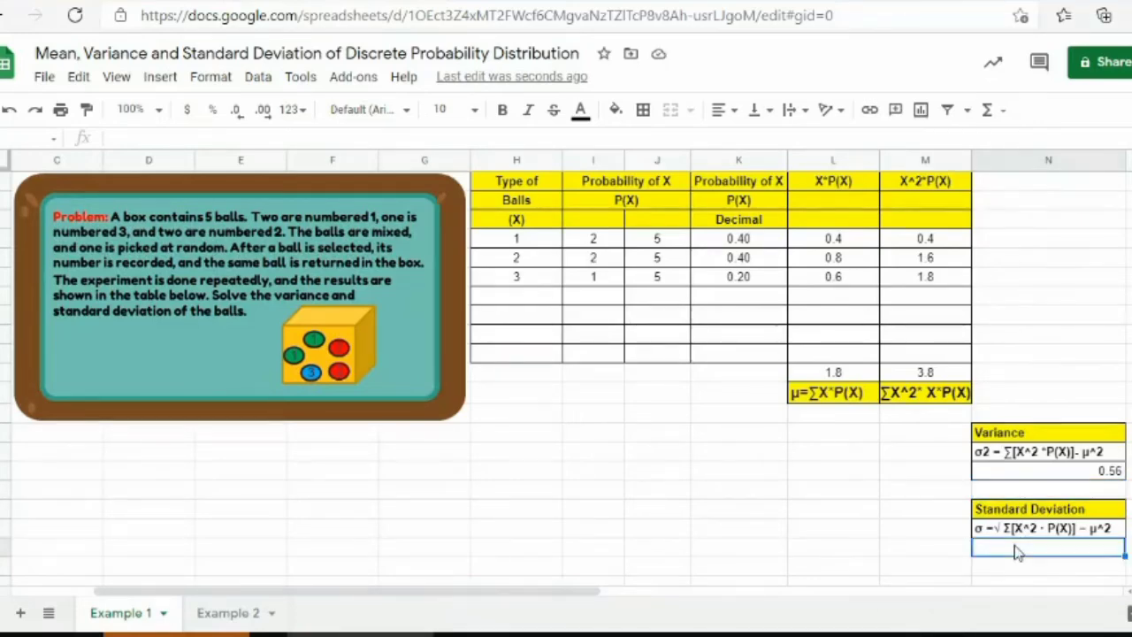
type("=")
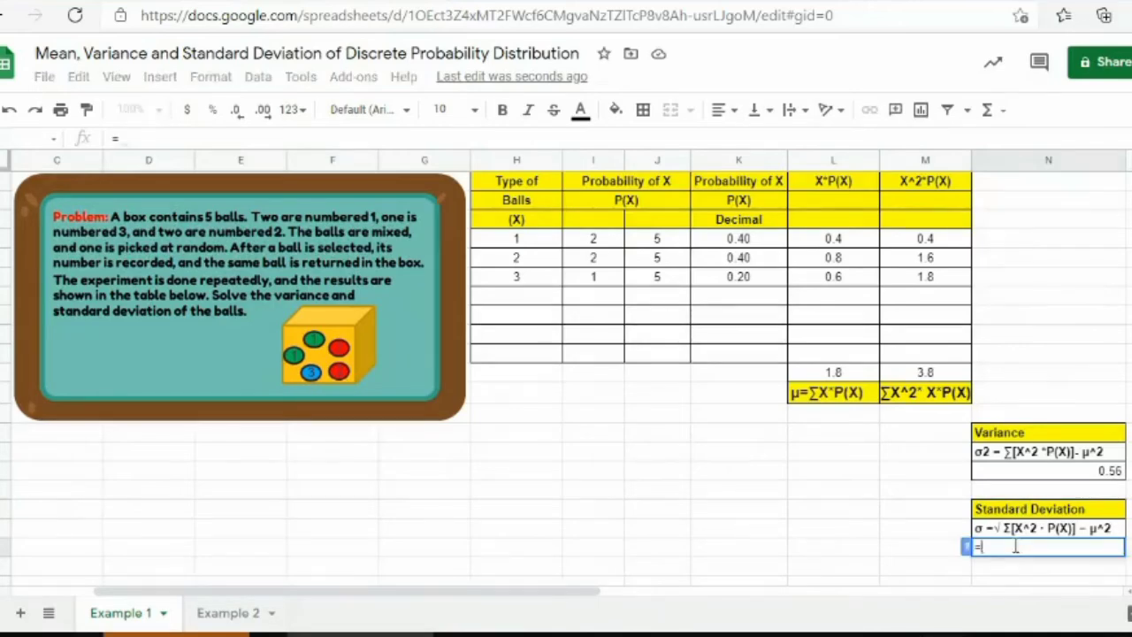
left_click(1075, 475)
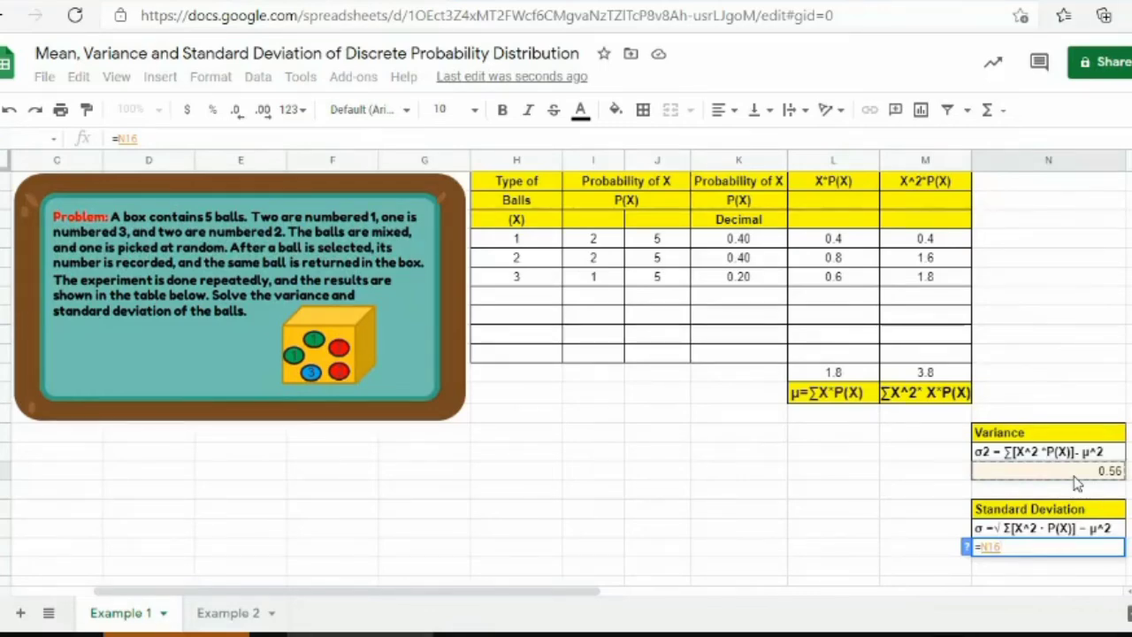
type("^")
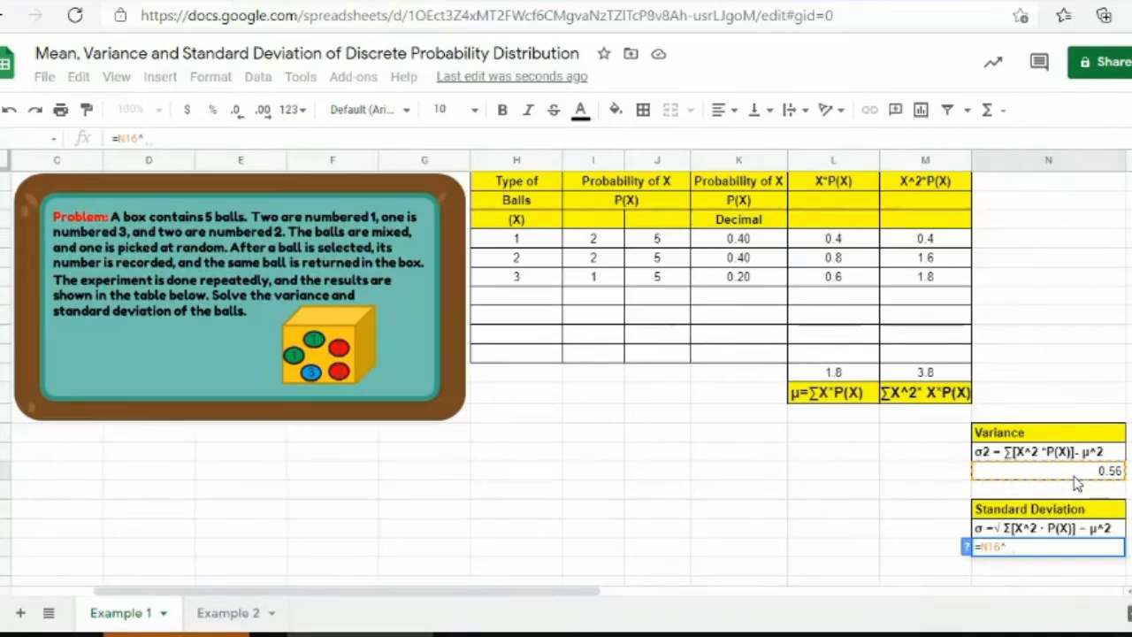
type("(1")
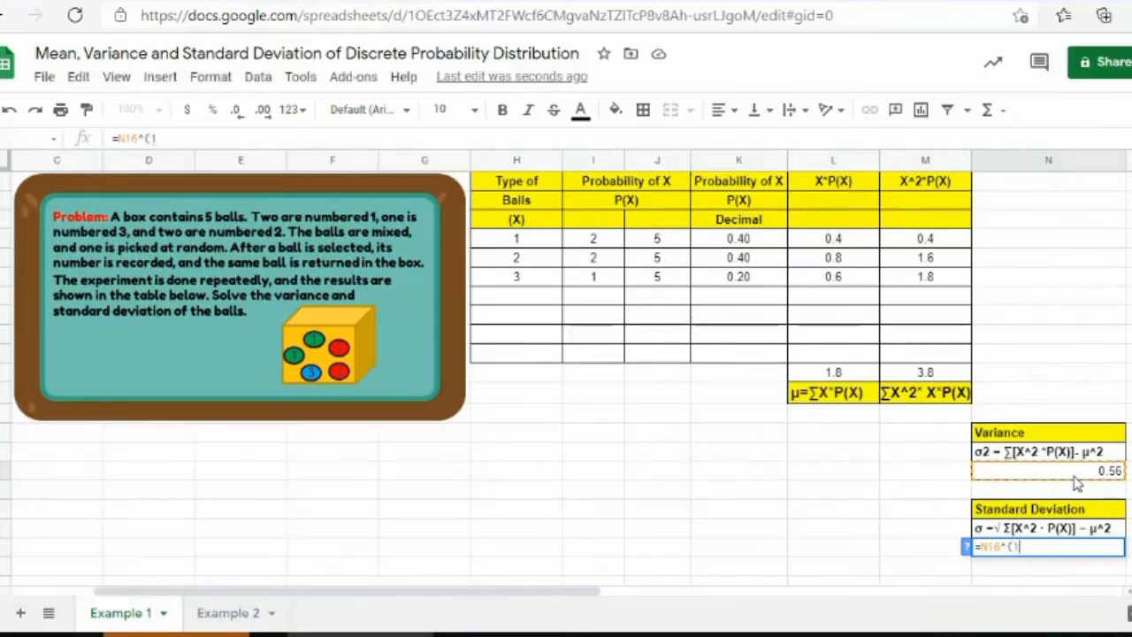
type("/")
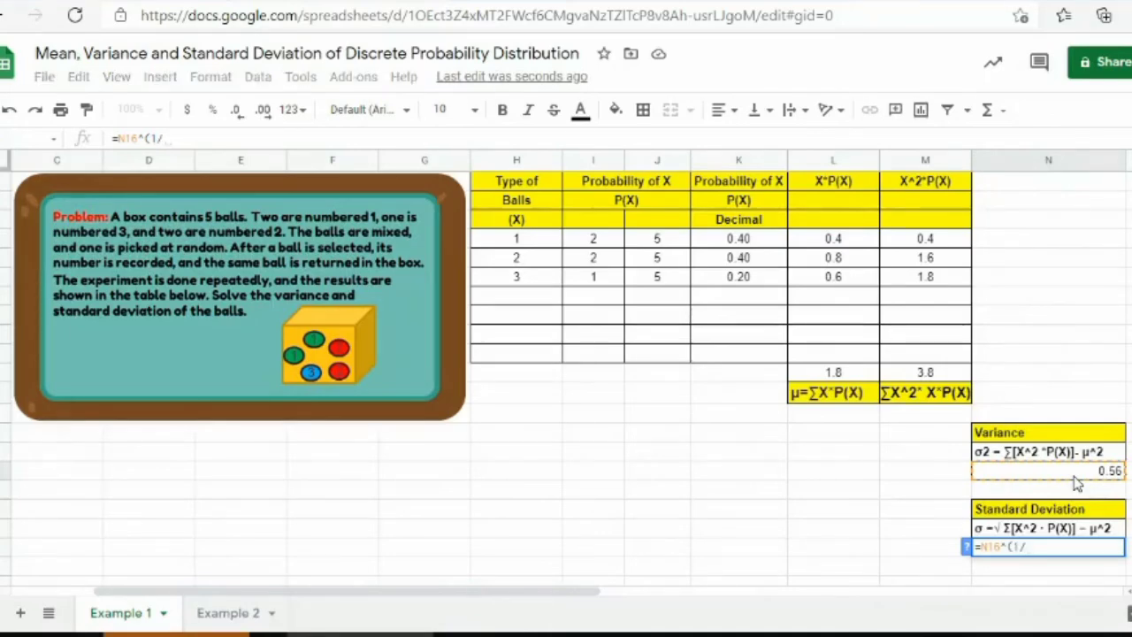
type("2")
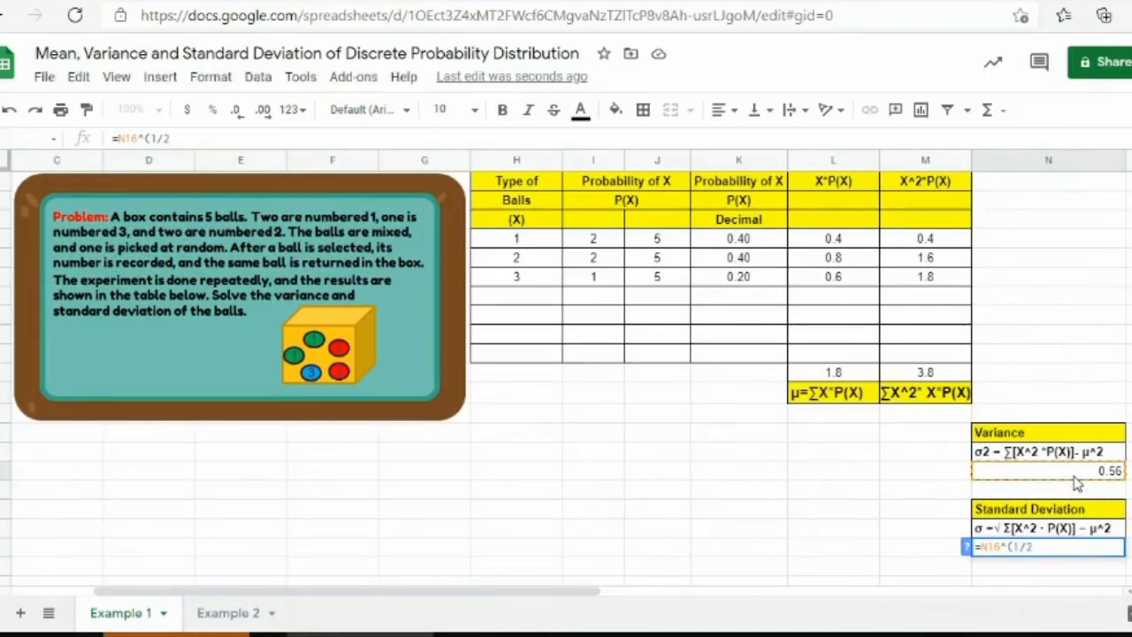
type(")")
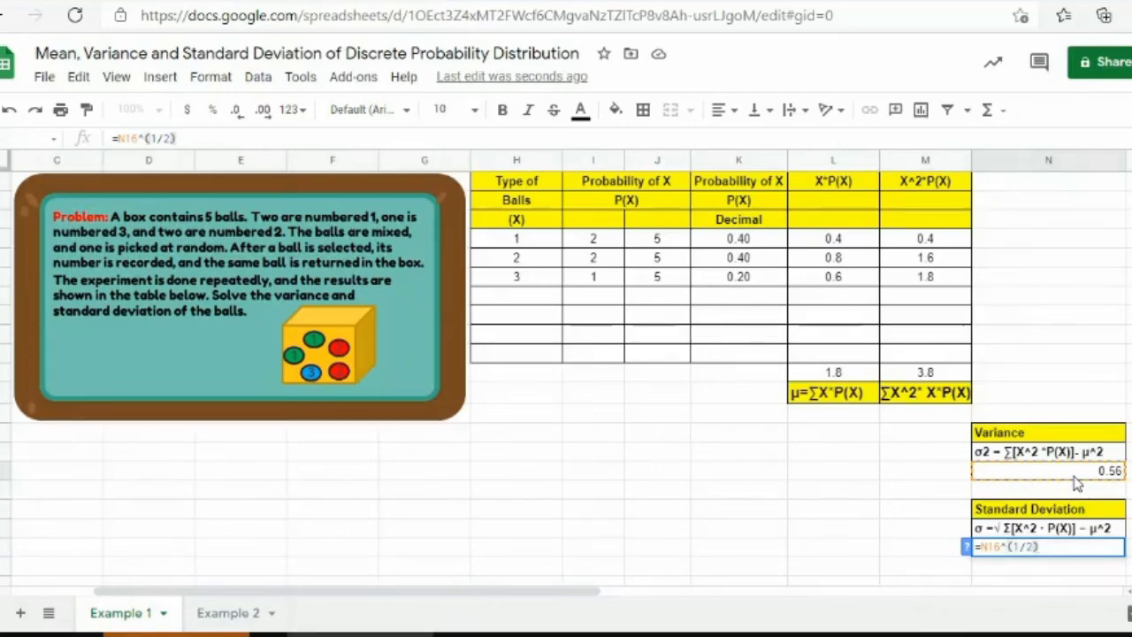
key("Return")
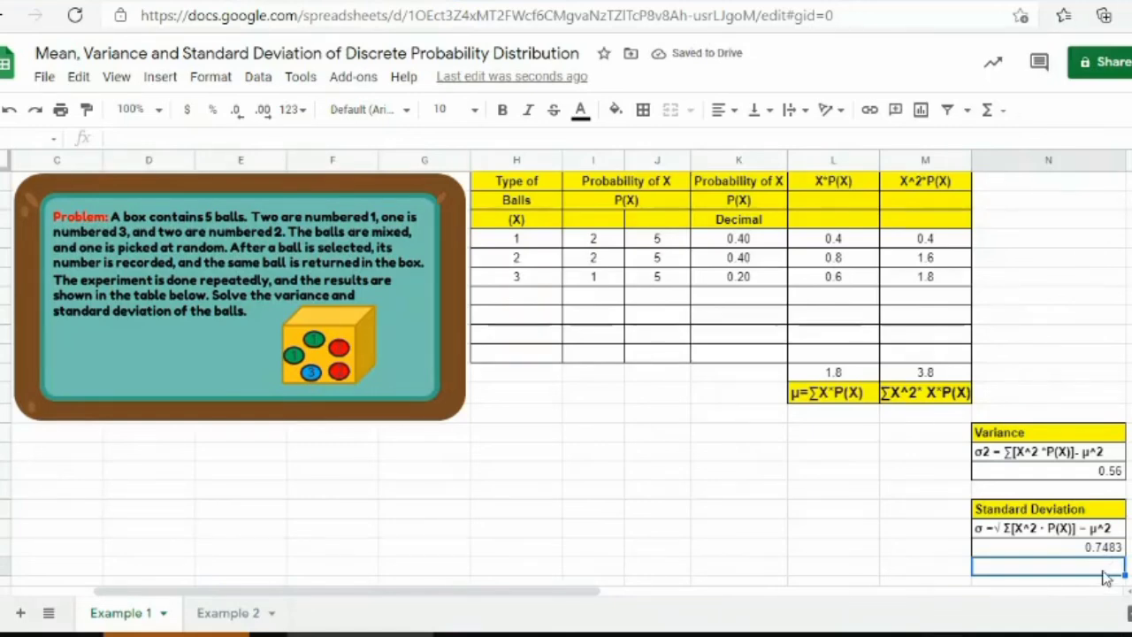
Try showing the standard deviation in N20 with two decimal places and restore it to four
left_click(1099, 550)
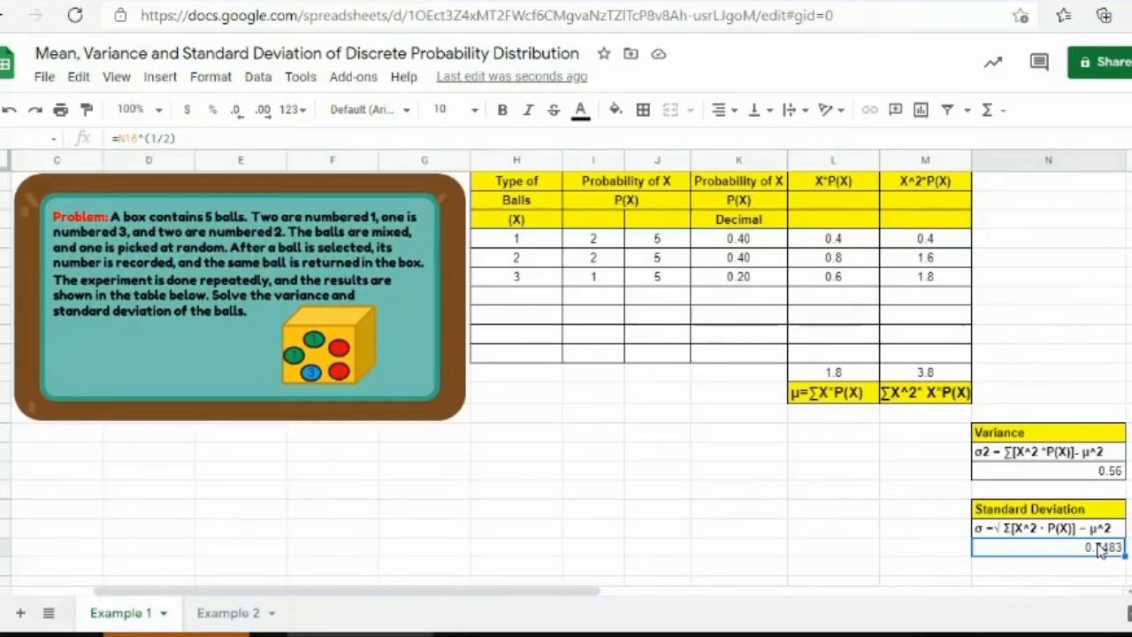
left_click(236, 111)
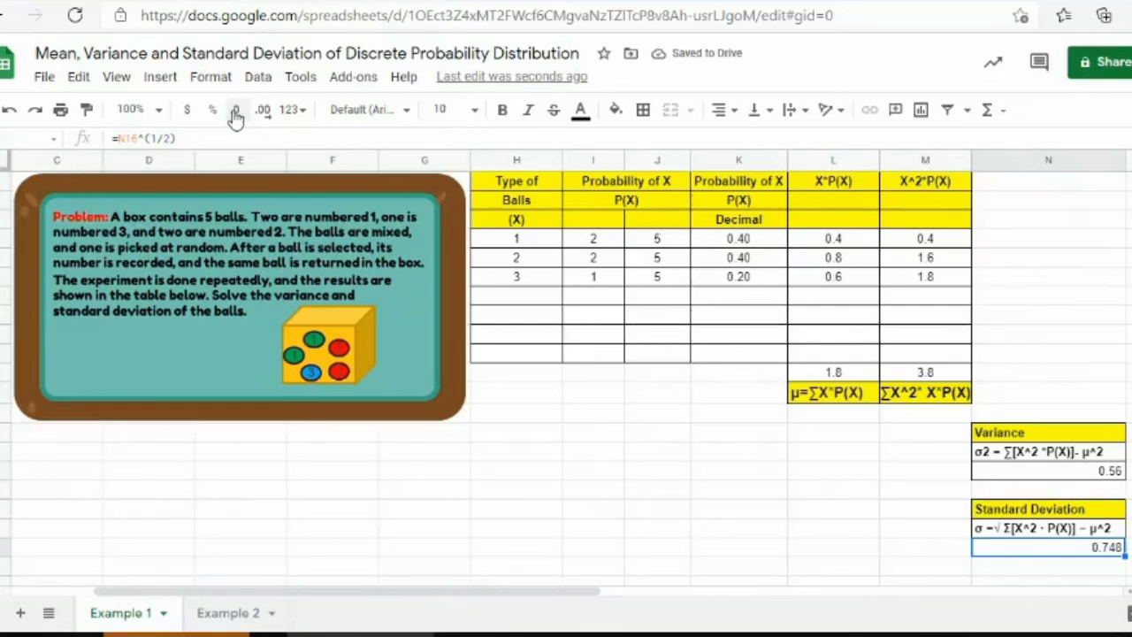
left_click(236, 113)
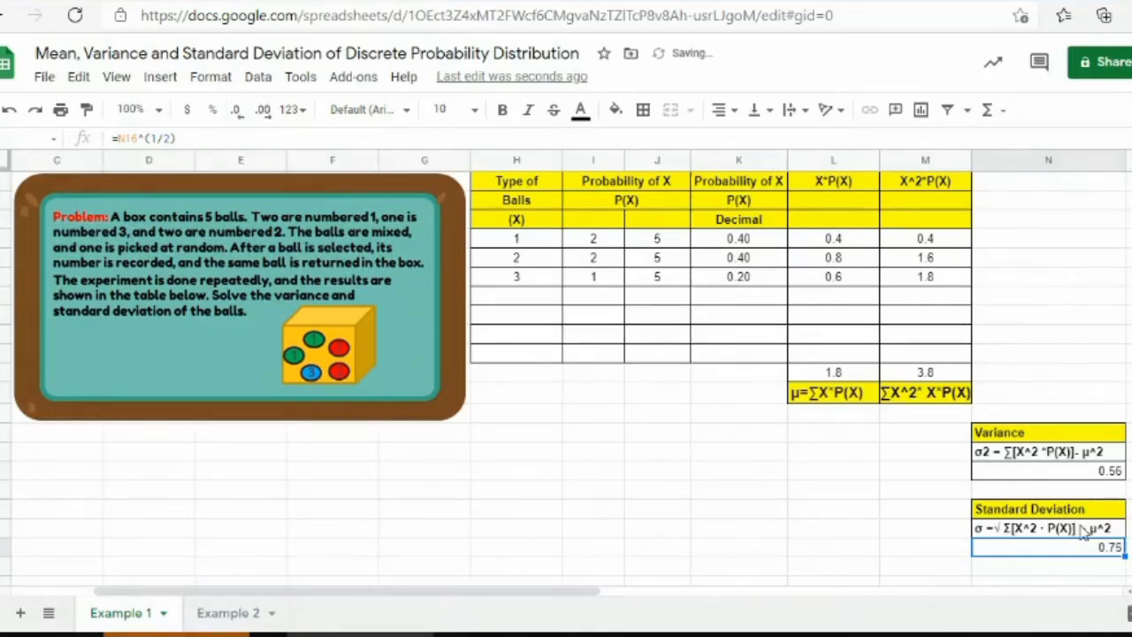
left_click(271, 122)
left_click(271, 122)
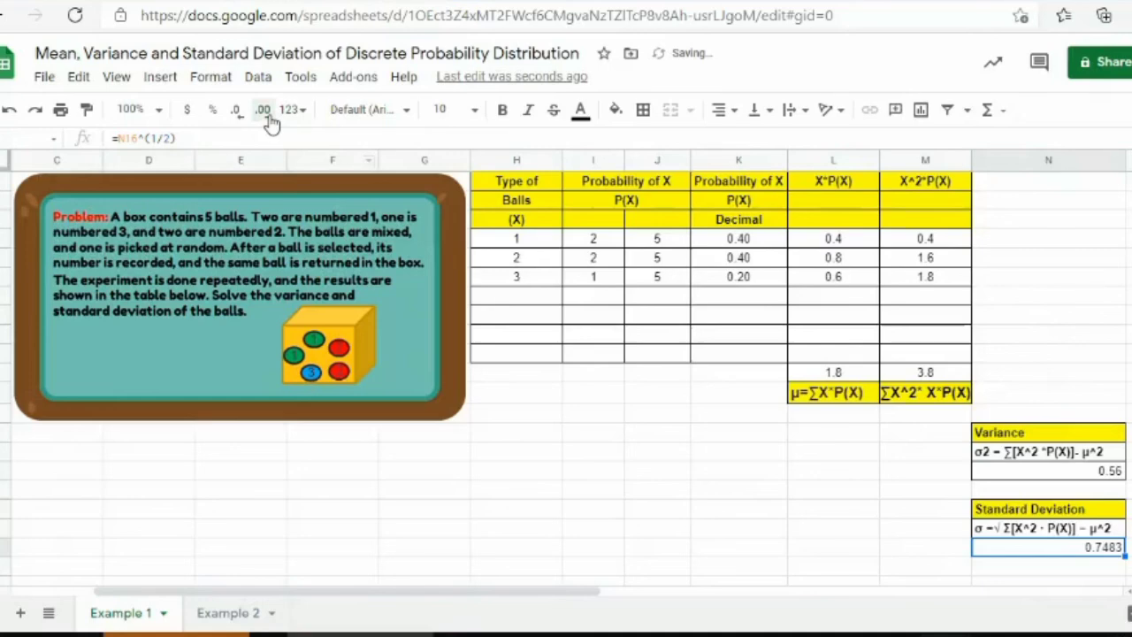